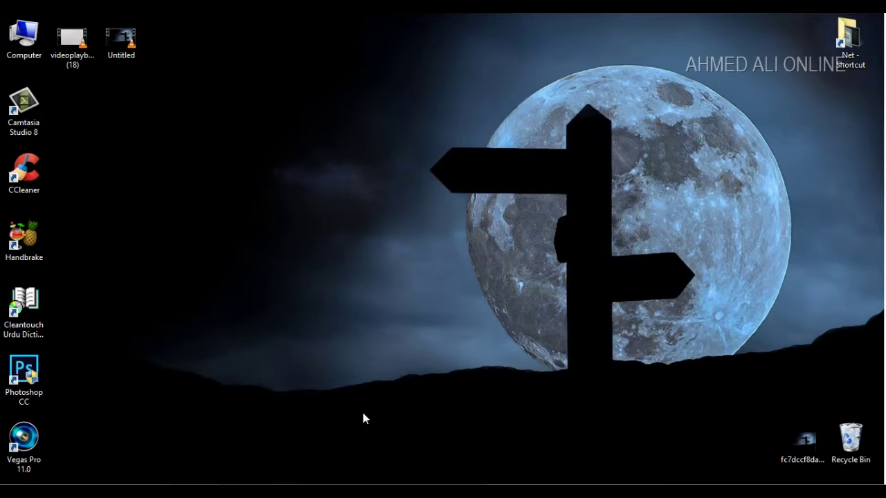
- Refresh the desktop and switch to the TeamViewer window mirroring the LG phone
right_click(350, 216)
click(379, 254)
mouse_move(385, 491)
click(452, 429)
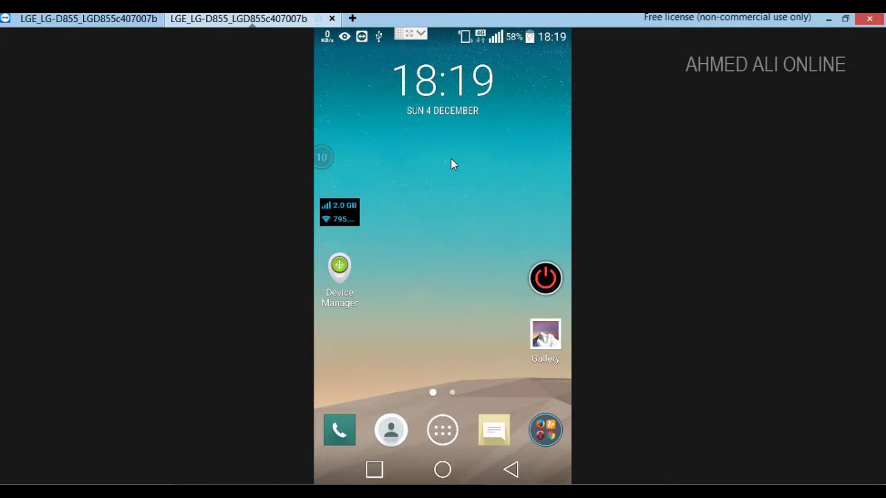
- View the tethering options in the phone's Tethering & networks settings and return to its home screen
drag(505, 36, 492, 57)
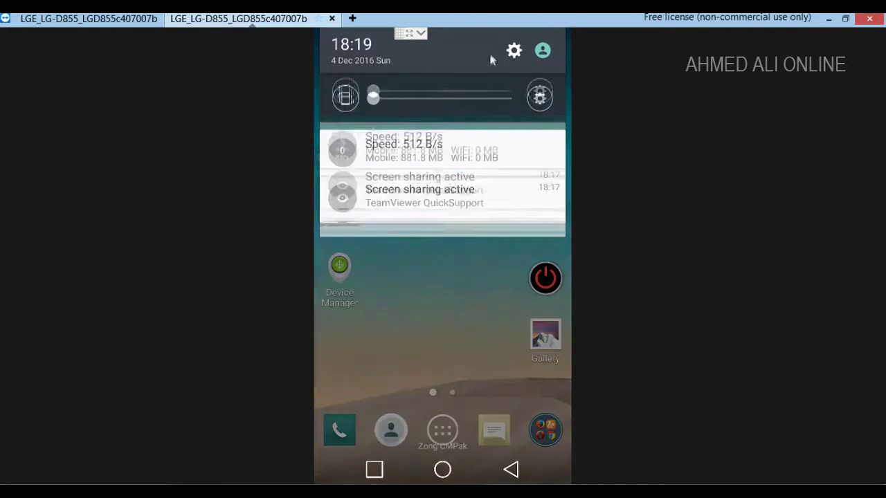
click(514, 48)
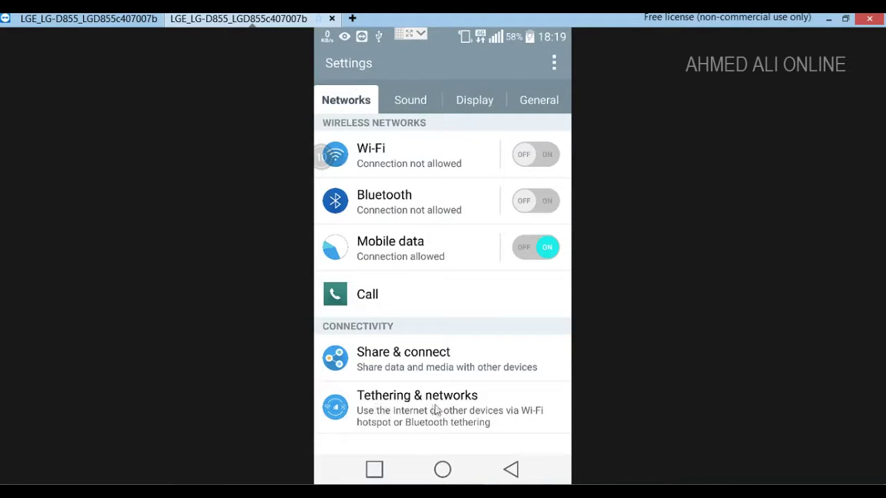
click(438, 418)
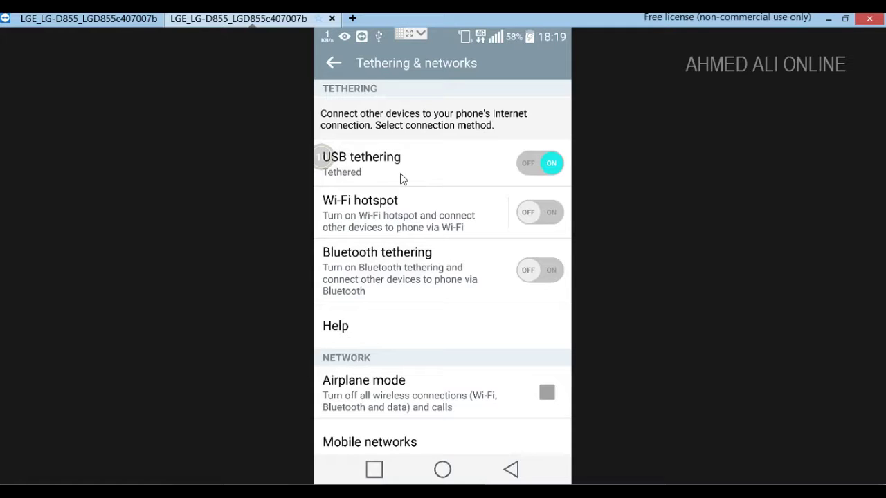
click(438, 469)
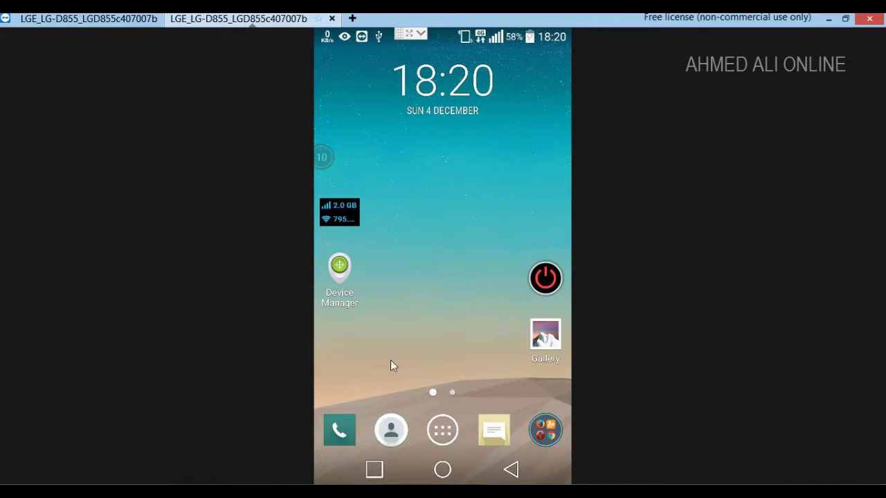
- Turn on the Wi-Fi hotspot in the phone's Tethering & networks settings and accept the mobile-network charge notice
drag(497, 36, 509, 148)
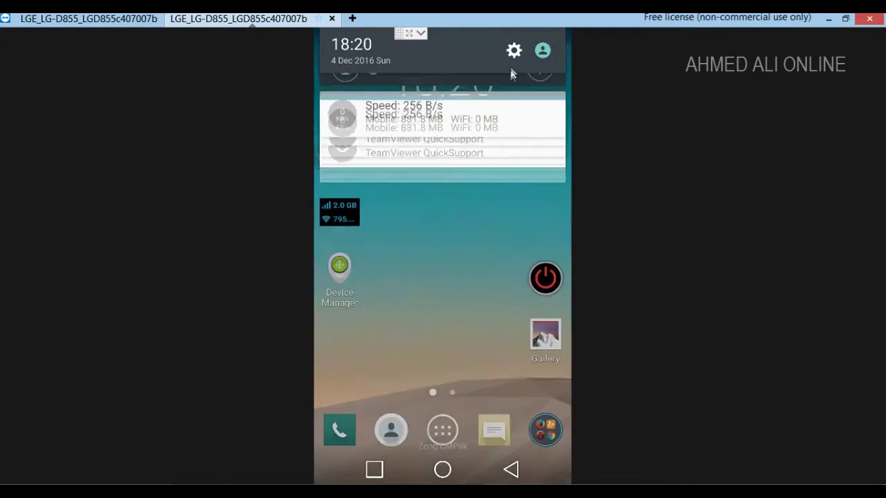
drag(513, 34, 496, 135)
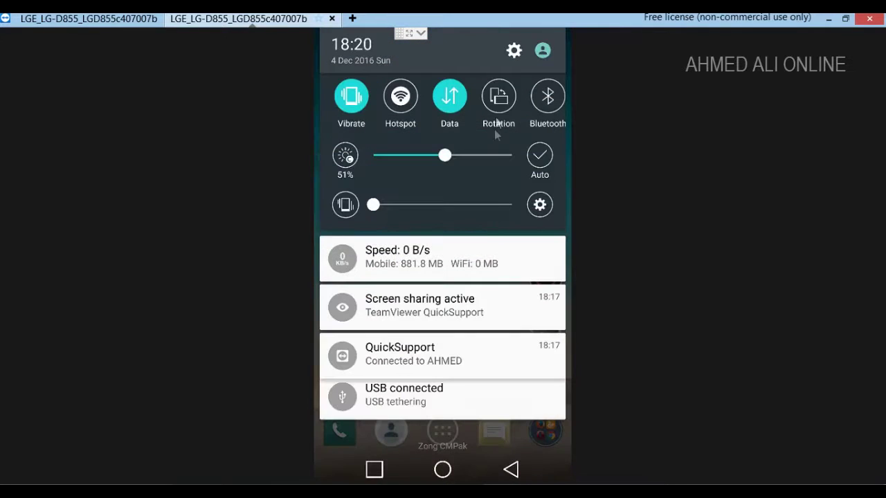
click(515, 51)
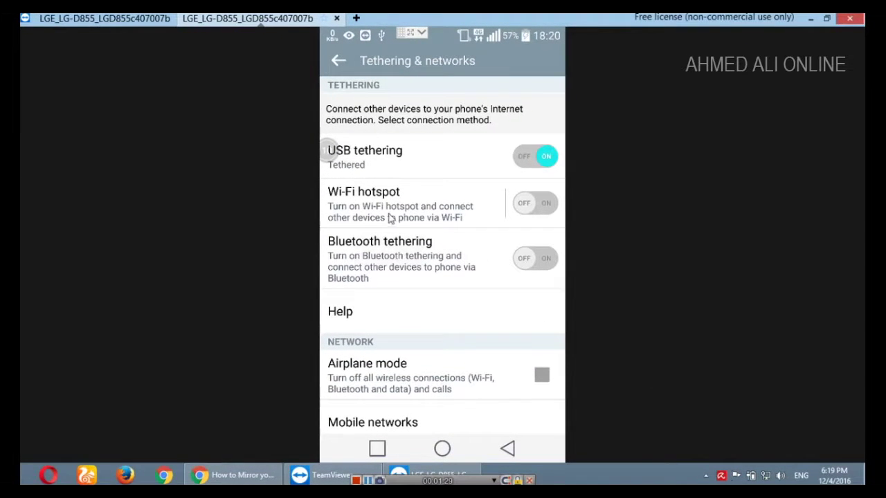
click(543, 206)
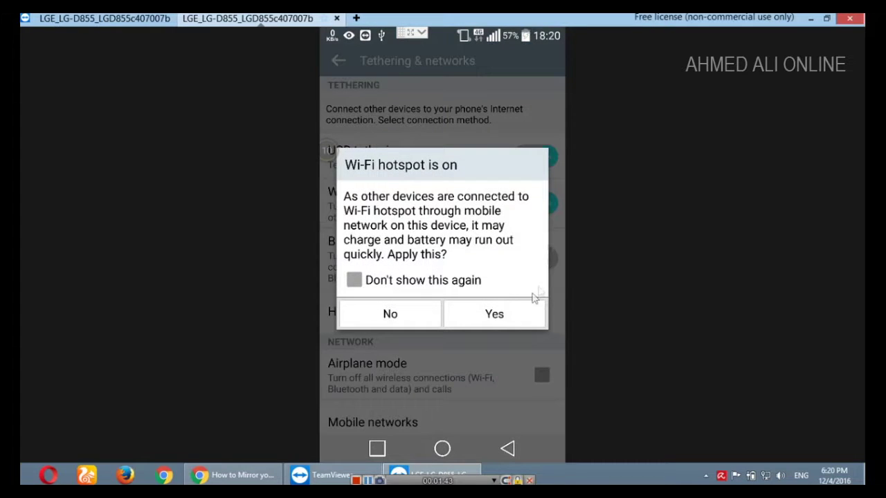
click(516, 319)
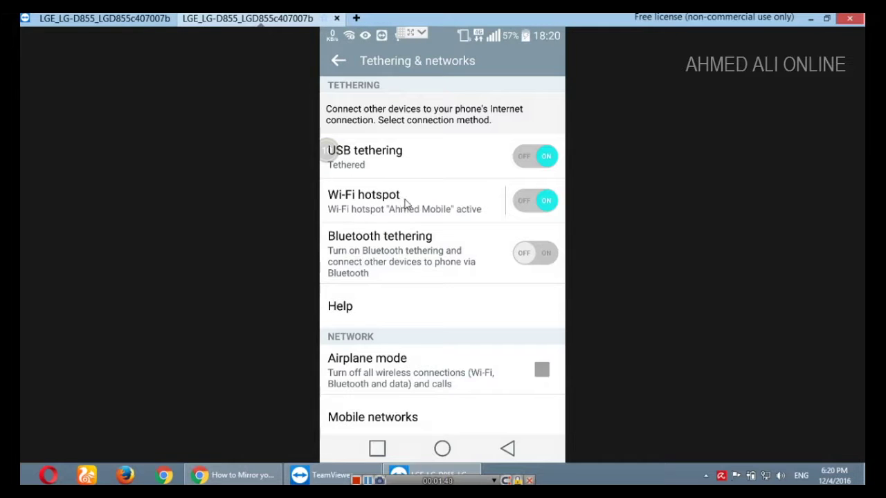
- Return the phone to its home screen and check the PC's network list for the phone's Wi-Fi hotspot
click(442, 448)
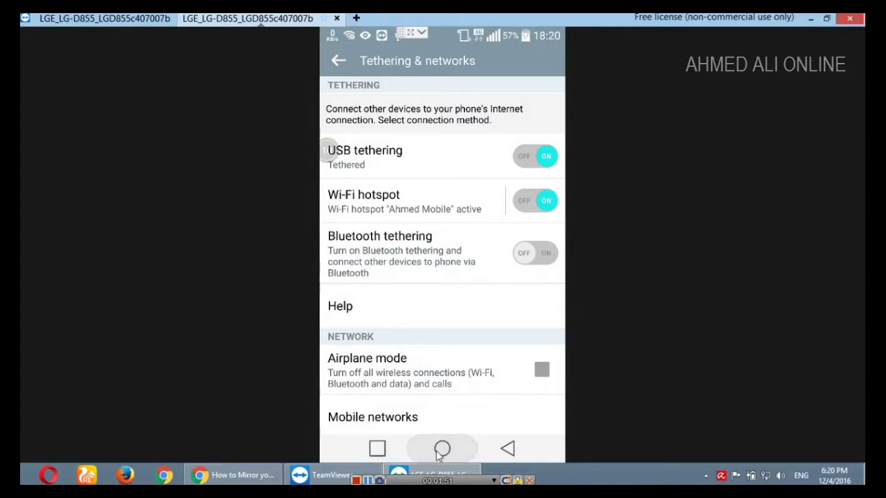
click(765, 477)
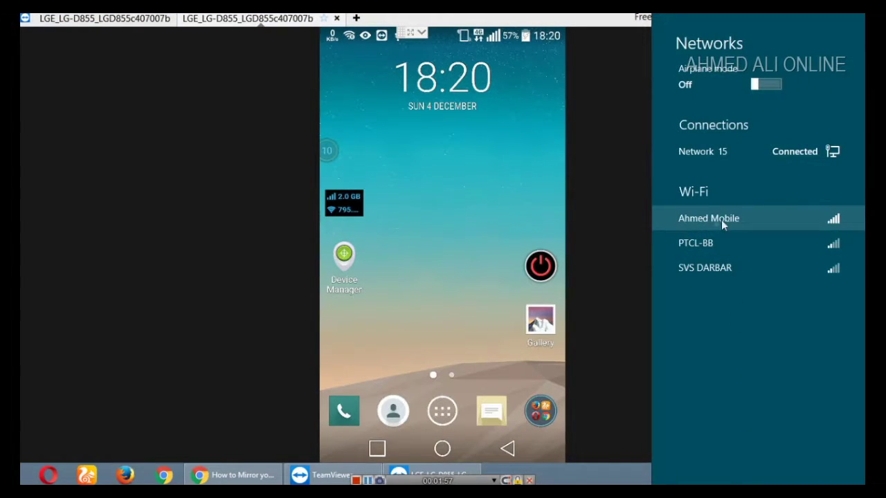
click(476, 169)
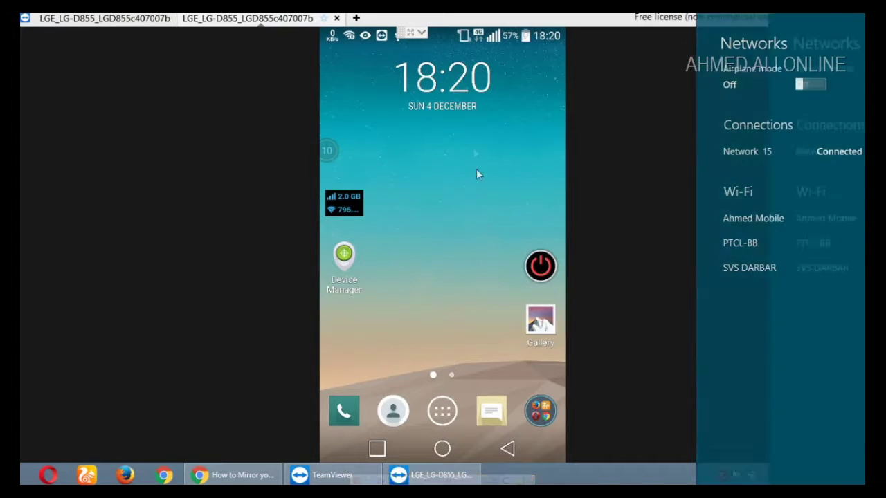
- Reopen the phone's Tethering & networks settings and turn off the Wi-Fi hotspot
drag(490, 41, 468, 338)
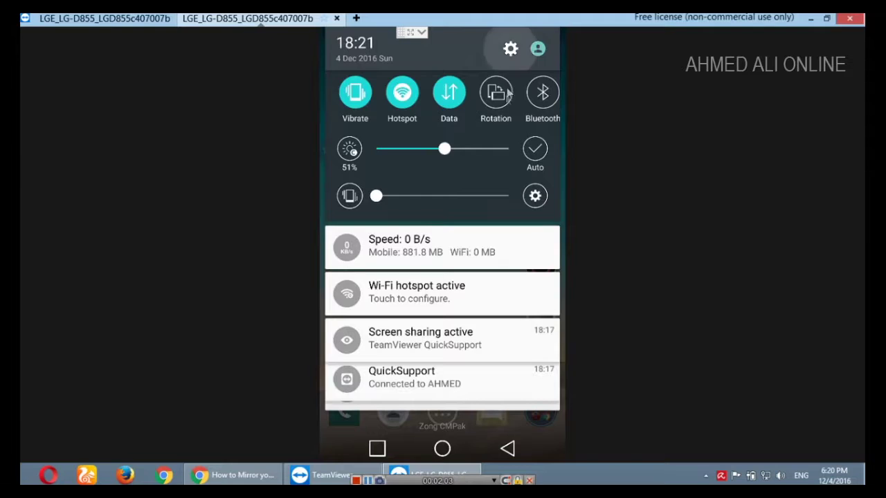
drag(465, 360, 466, 239)
click(405, 395)
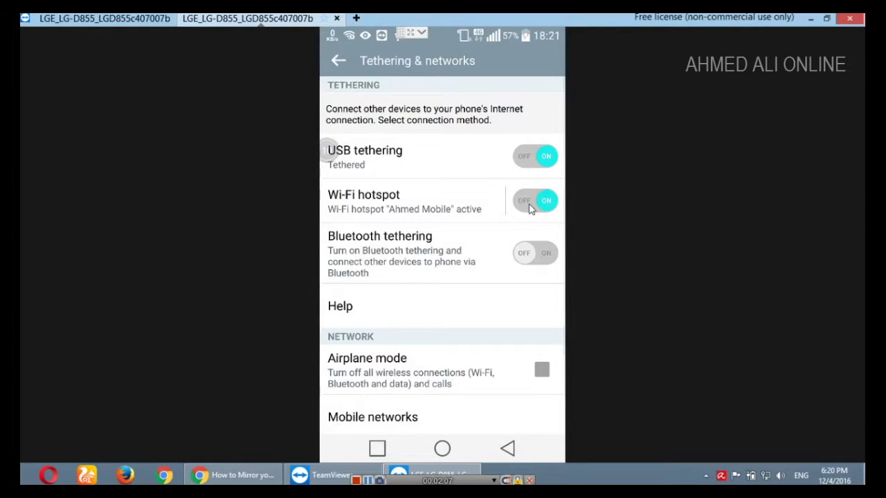
click(530, 206)
- Minimise the phone view and examine the available Wi-Fi networks and the phone hotspot's connection options on the PC
click(810, 19)
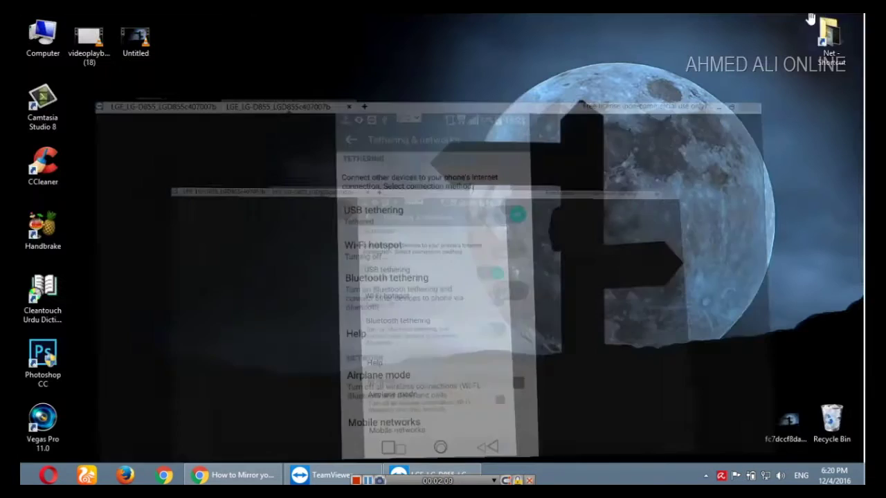
click(766, 477)
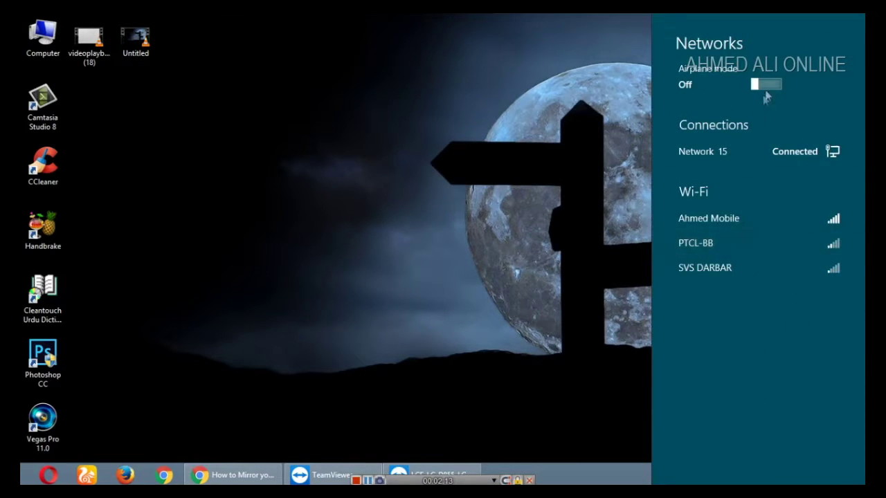
click(747, 220)
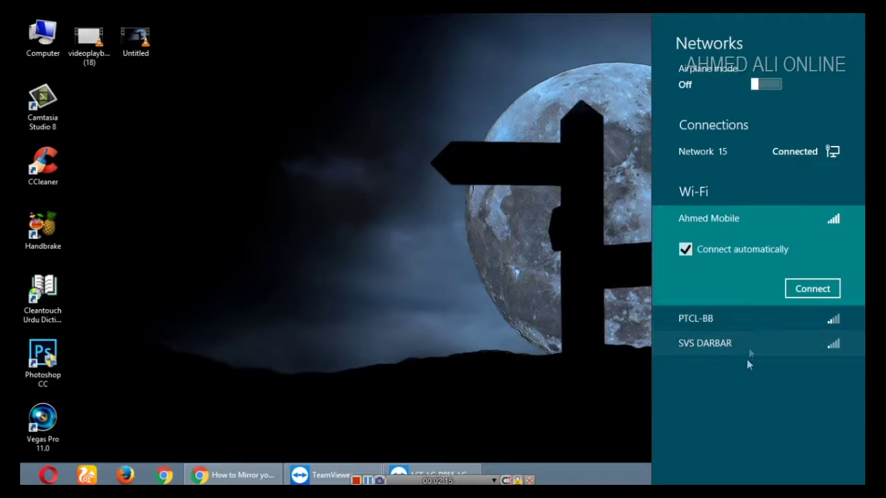
click(713, 321)
click(712, 343)
click(706, 218)
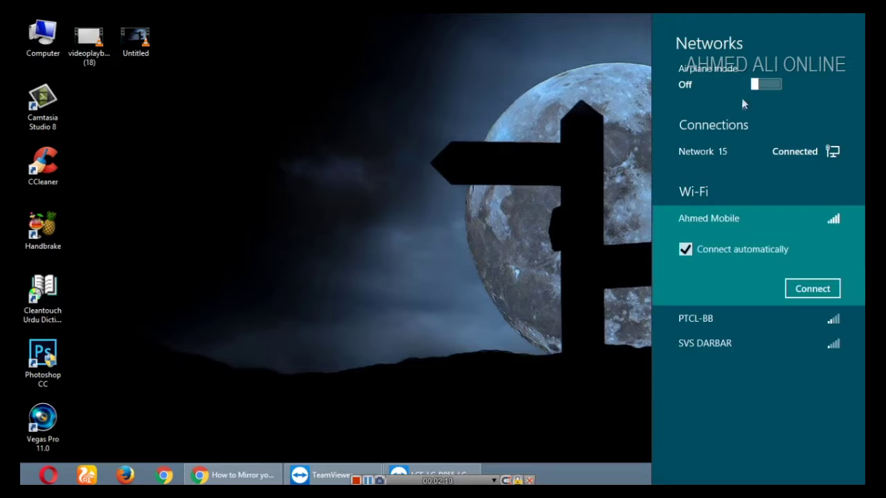
click(502, 316)
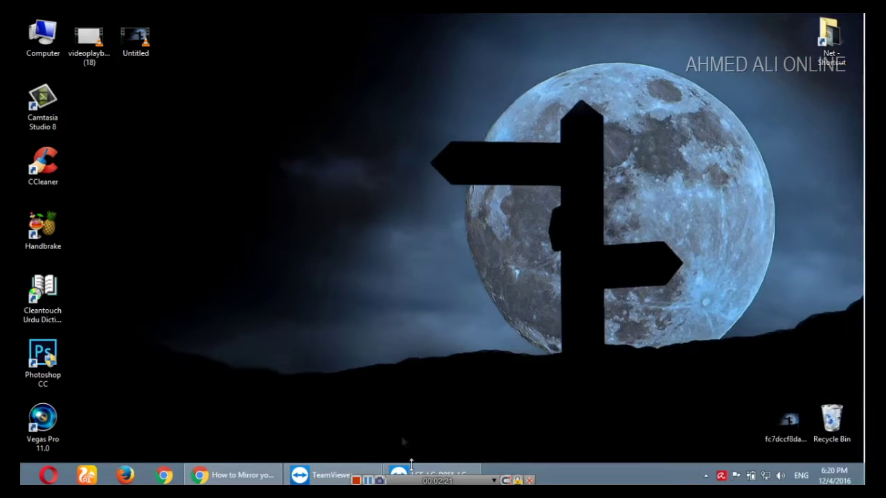
click(766, 477)
click(770, 223)
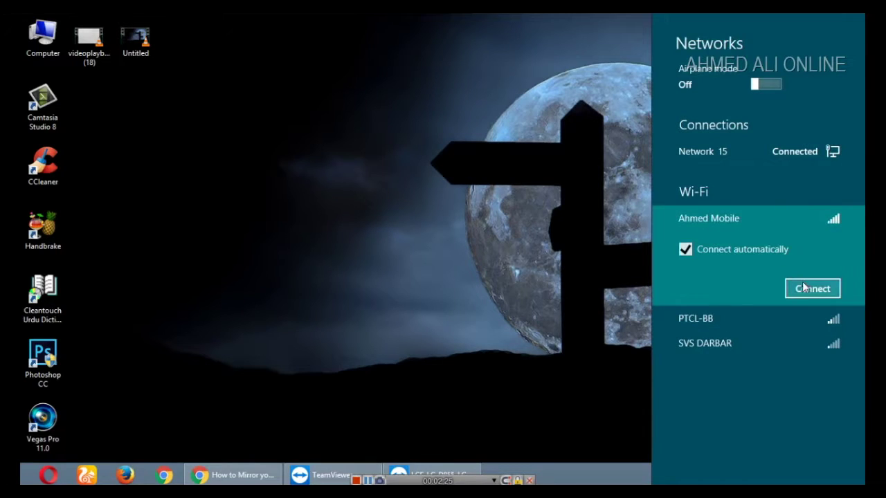
click(441, 316)
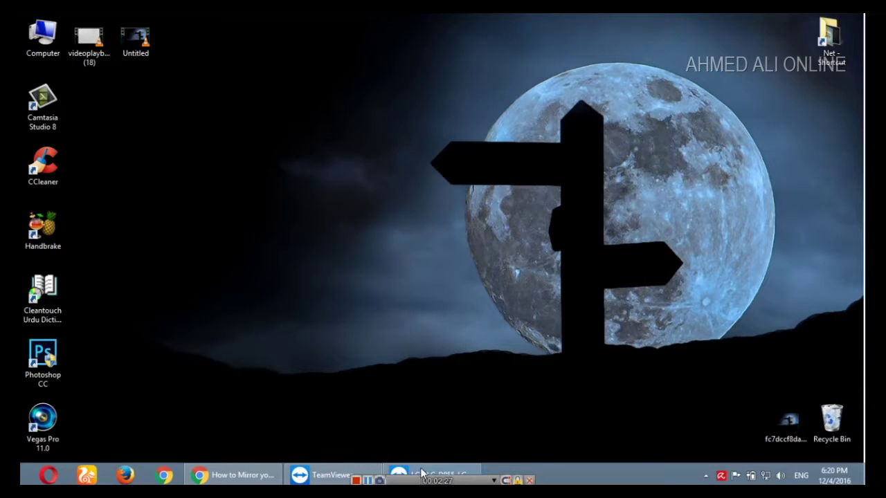
click(421, 474)
click(538, 206)
click(391, 319)
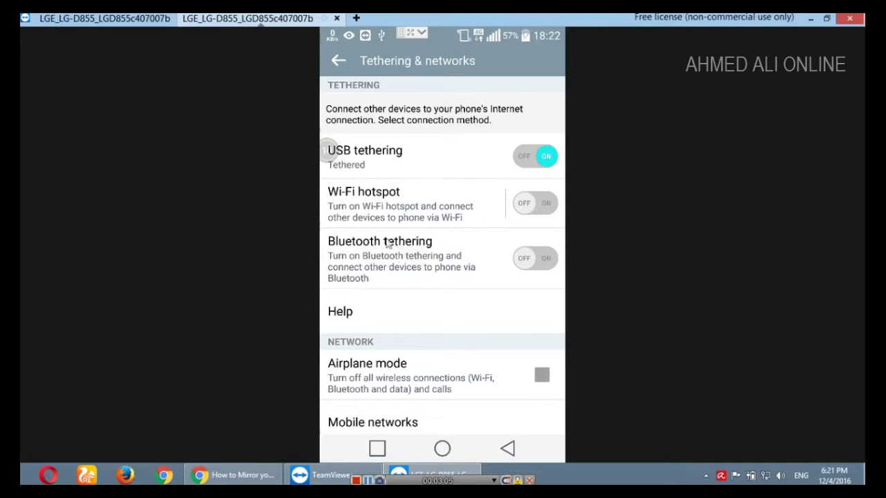
- Return the phone to its home screen, minimise its window, and view the available Bluetooth actions on the PC
click(442, 450)
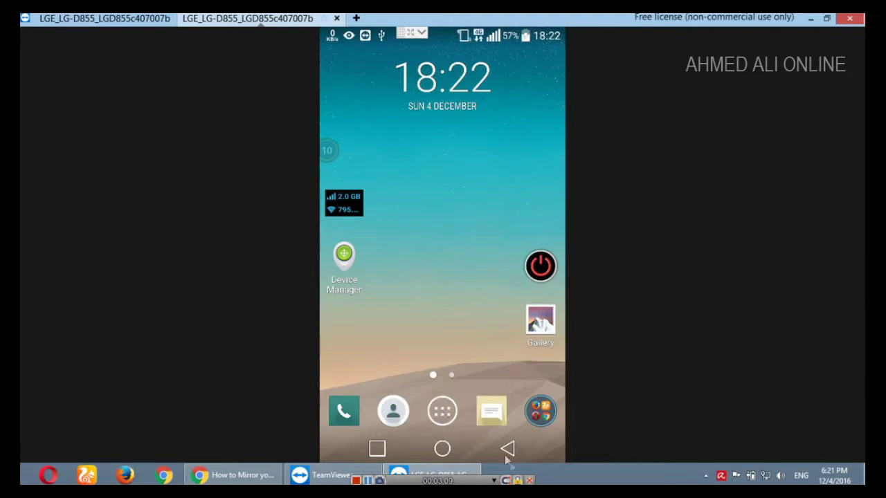
click(813, 22)
right_click(459, 173)
click(478, 204)
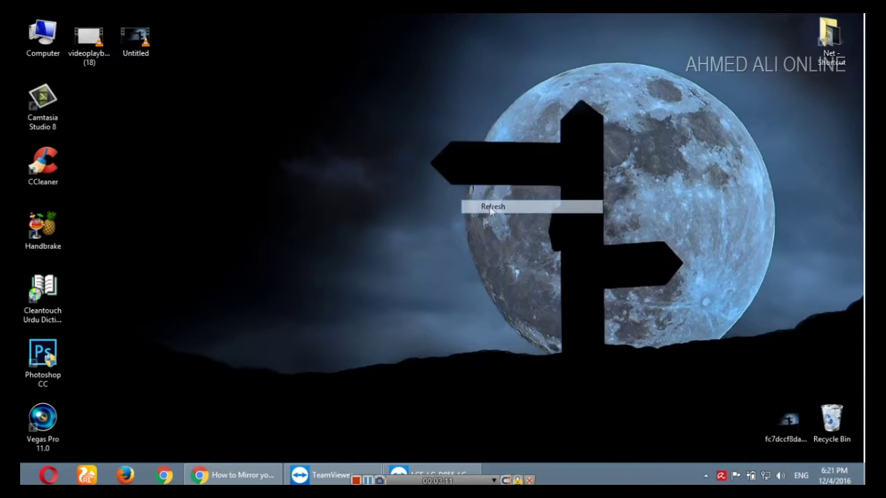
click(705, 476)
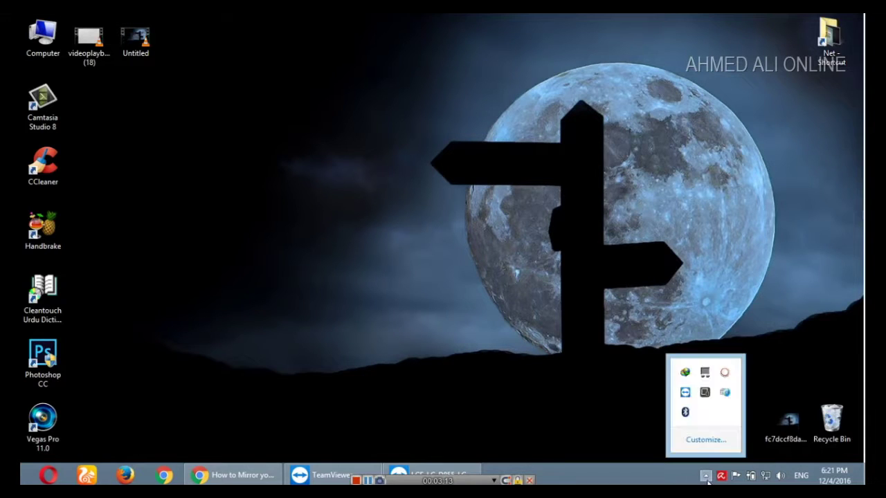
right_click(685, 414)
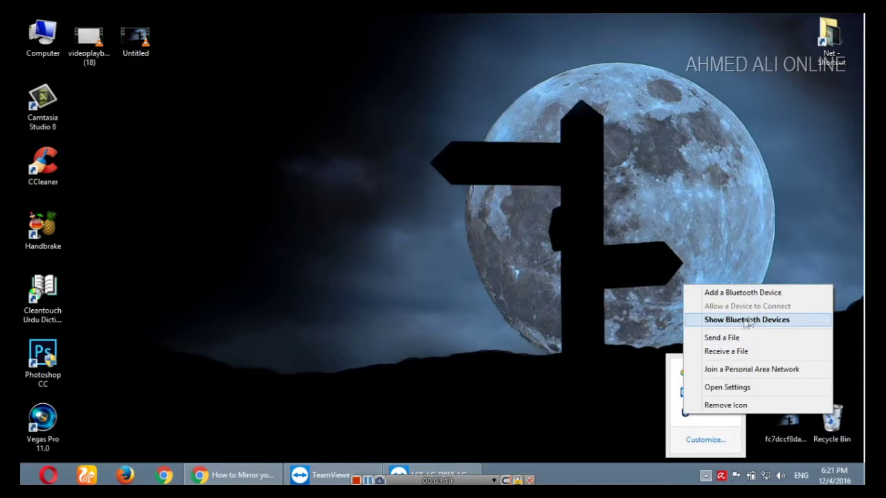
- Switch back to the phone, turn on Bluetooth and keep the phone visible to other Bluetooth devices
click(453, 478)
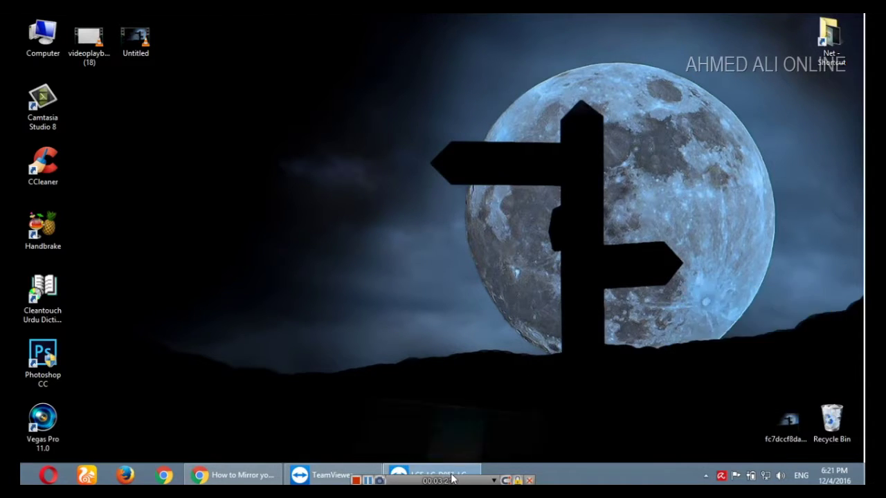
drag(443, 29, 493, 164)
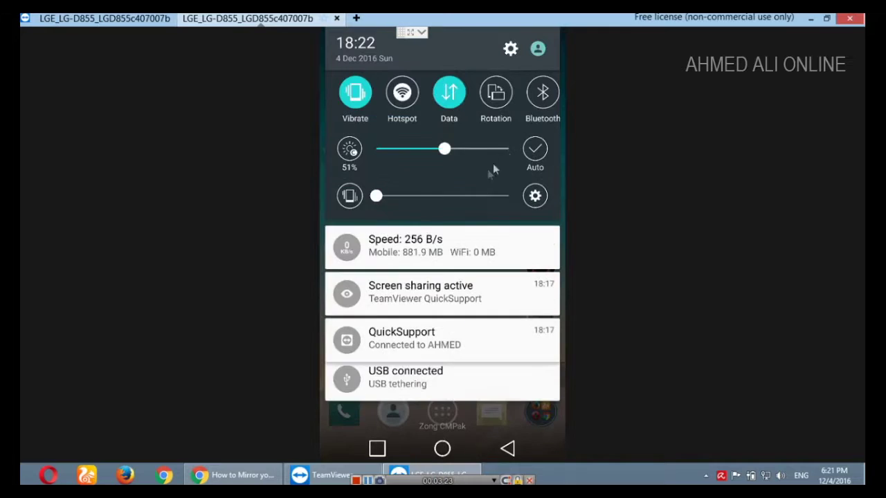
drag(511, 101, 389, 99)
click(416, 92)
click(421, 100)
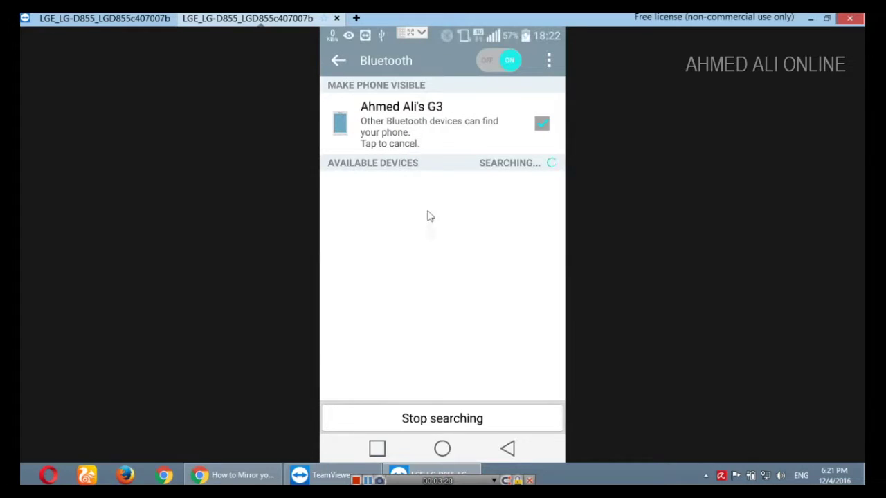
click(541, 122)
click(541, 121)
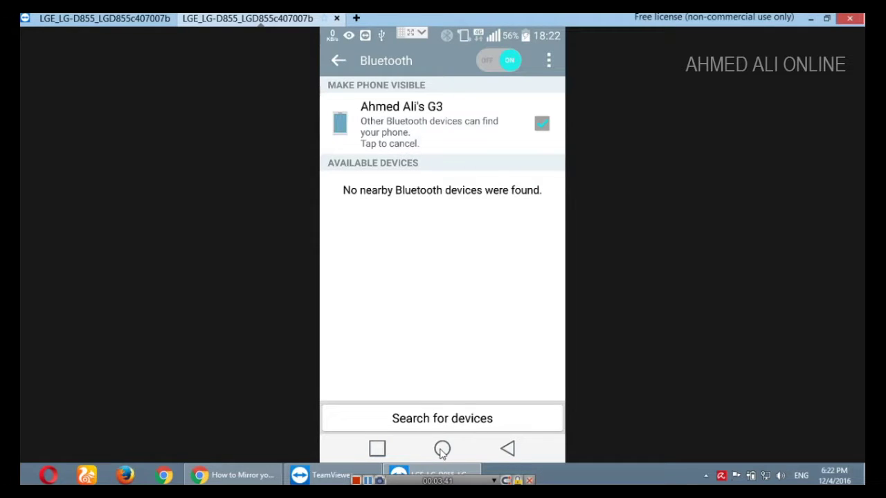
- Return the phone to its home screen, minimise its window, and show the Bluetooth devices on the PC
click(442, 449)
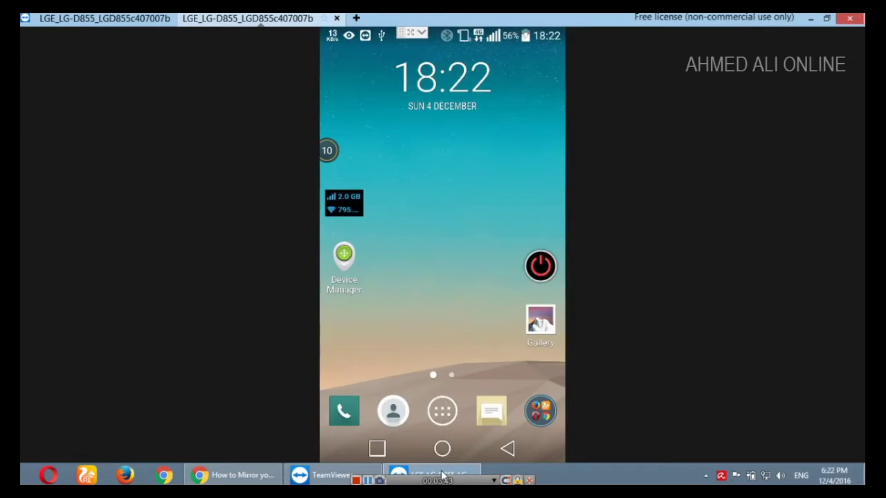
click(429, 474)
click(705, 476)
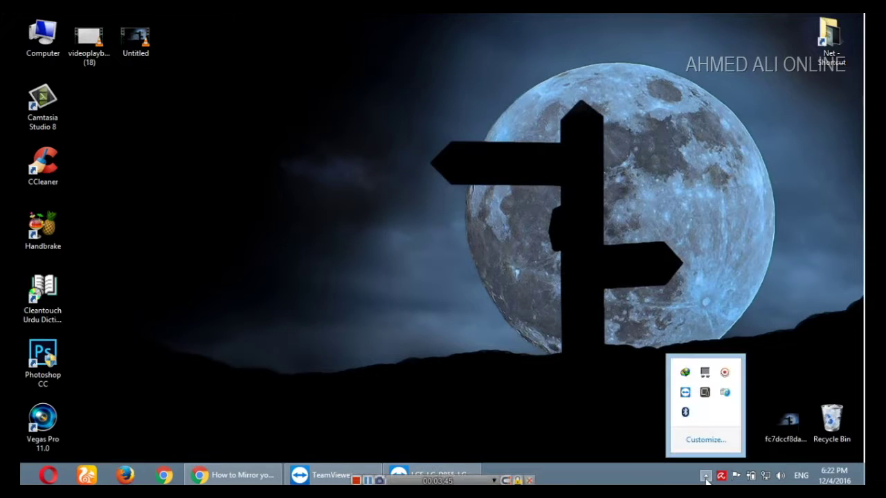
right_click(686, 415)
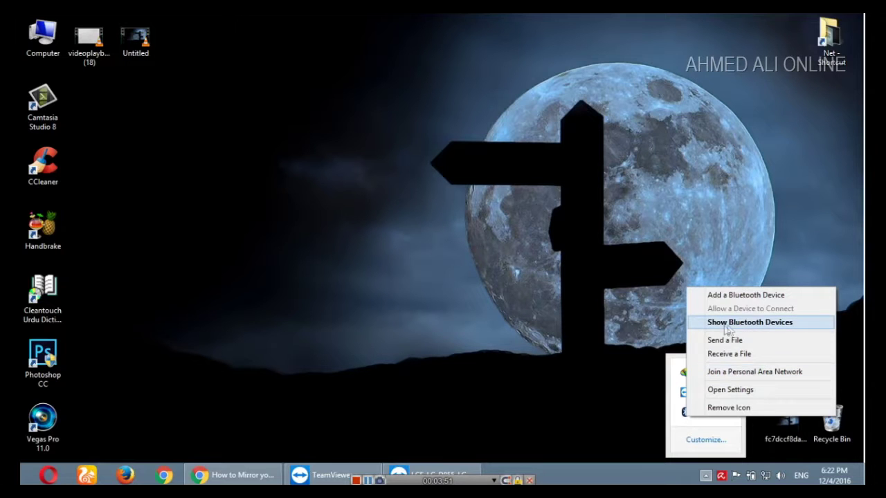
click(754, 326)
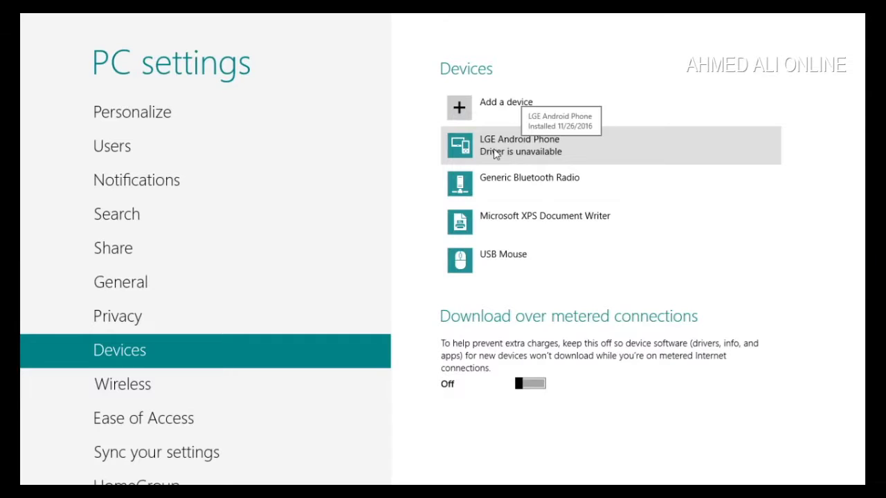
- Search for a new device to add to the PC and select the phone for Bluetooth pairing
click(496, 117)
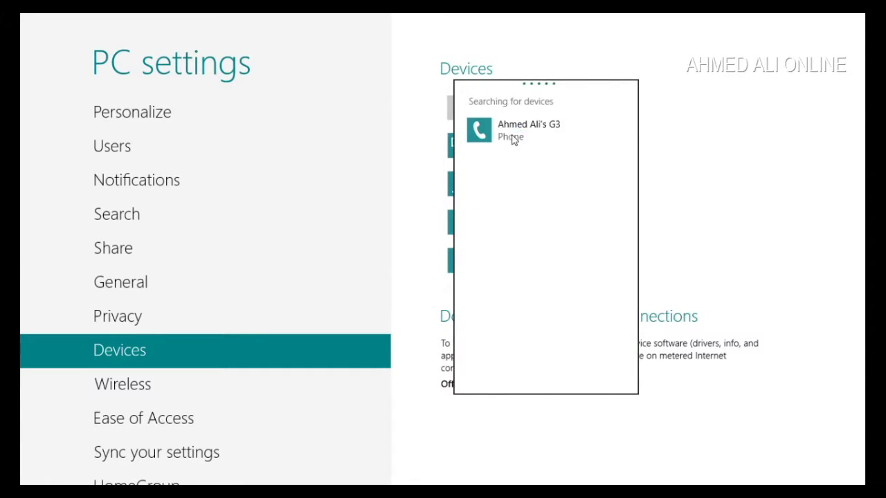
click(518, 134)
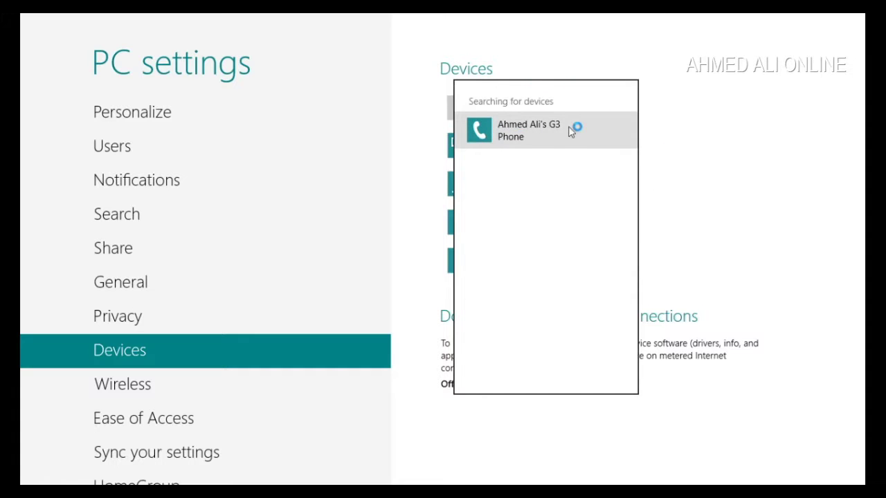
click(529, 133)
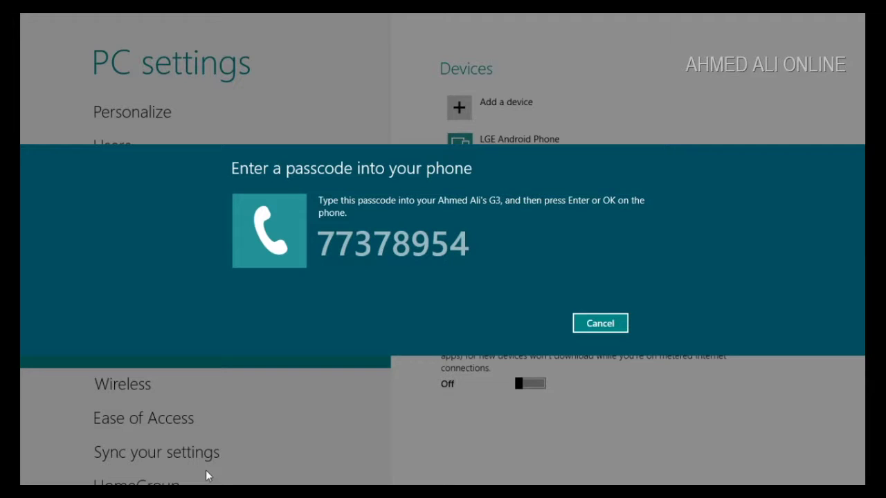
- Switch to the phone view, enter the pairing PIN in the Bluetooth pairing request, and pair the phone with the PC
key(super)
click(163, 420)
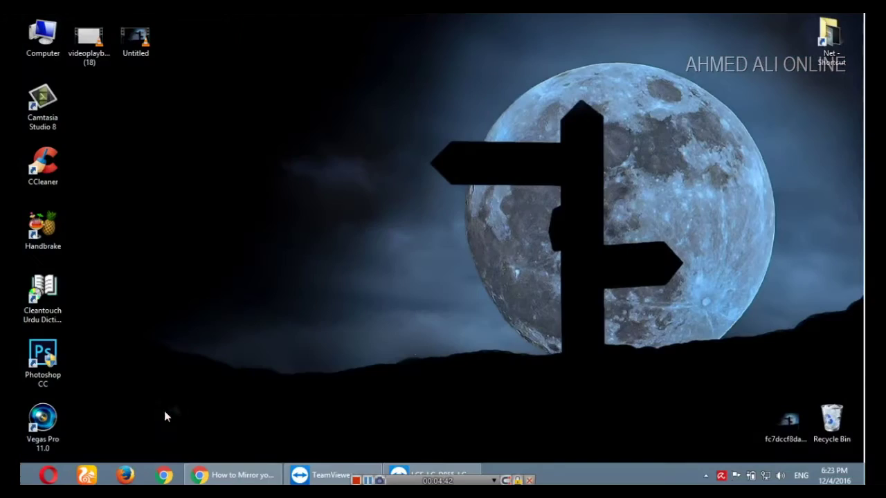
click(420, 462)
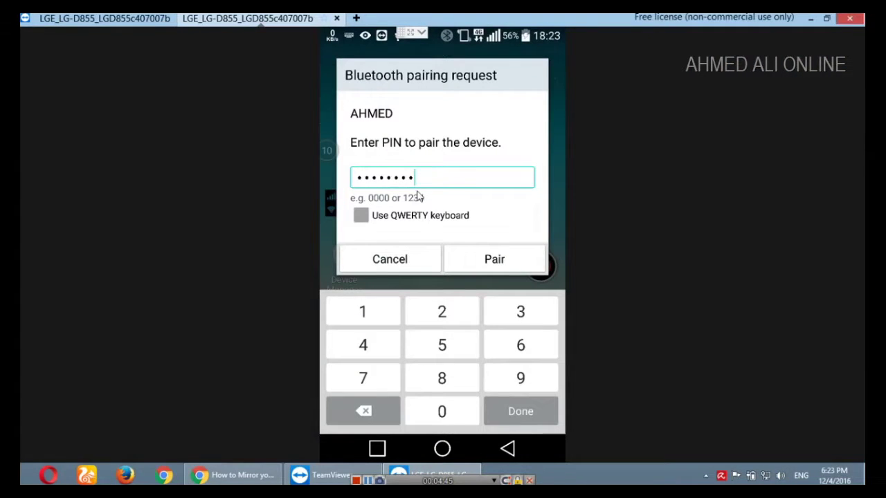
click(491, 261)
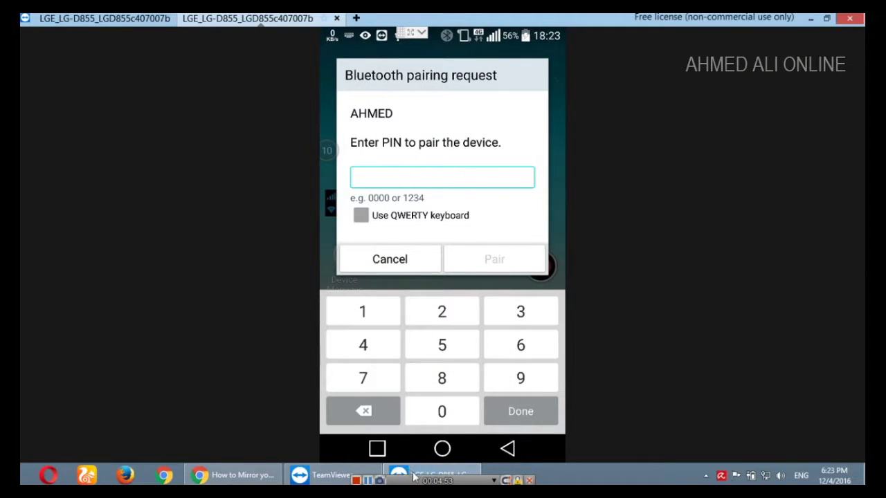
mouse_move(21, 483)
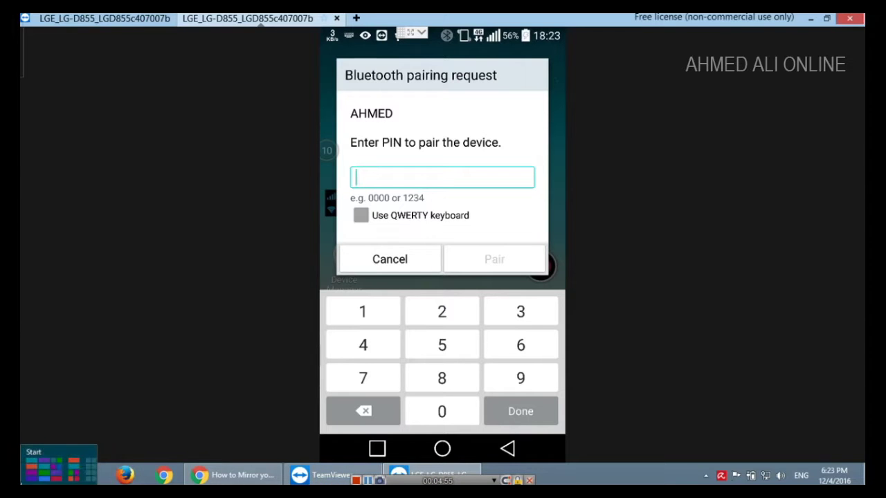
click(59, 47)
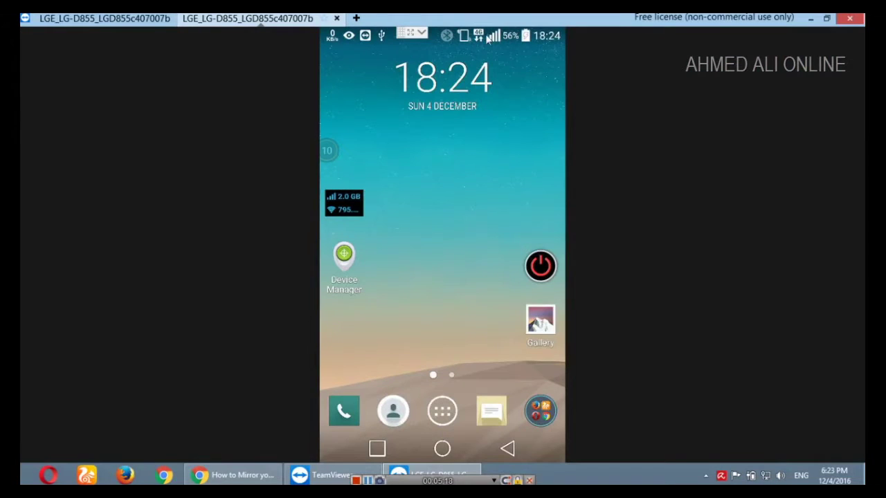
- Open the phone's Bluetooth settings, examine the paired PC's options, and return to the home screen
drag(489, 40, 485, 107)
click(417, 97)
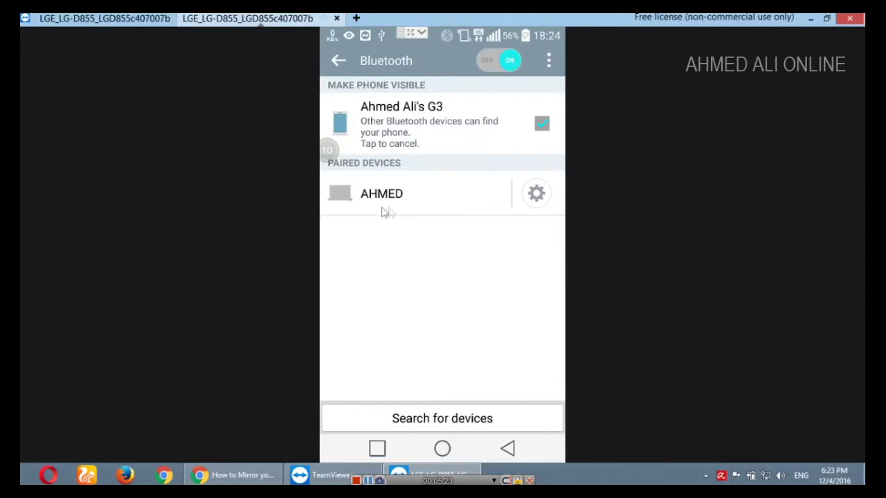
click(537, 194)
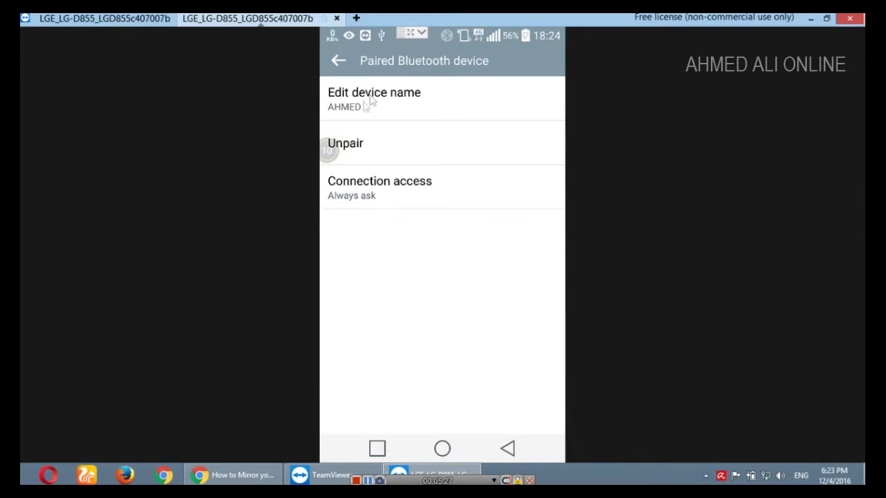
click(511, 454)
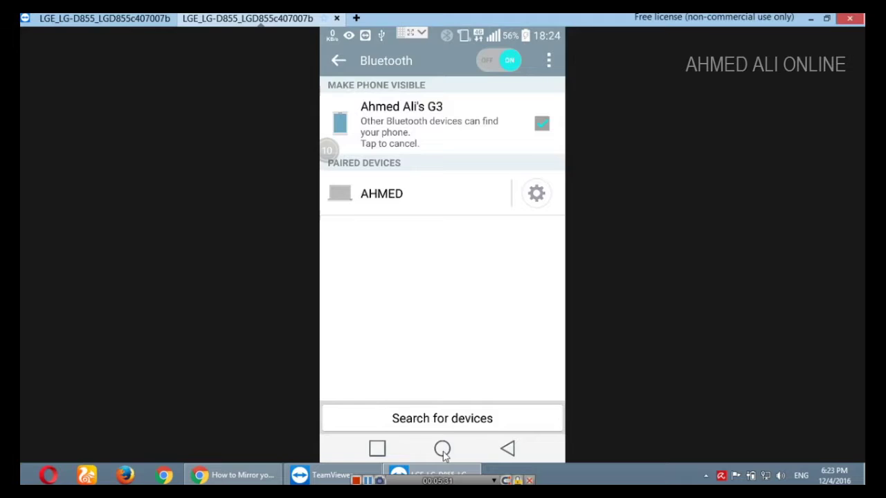
click(442, 449)
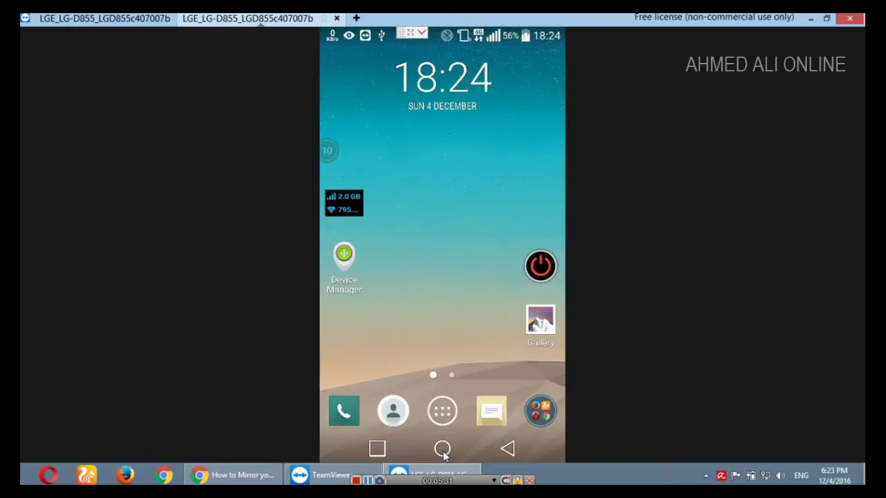
- Minimise the phone view, view the PC's Bluetooth Personal Area Network devices, and close that window
click(813, 18)
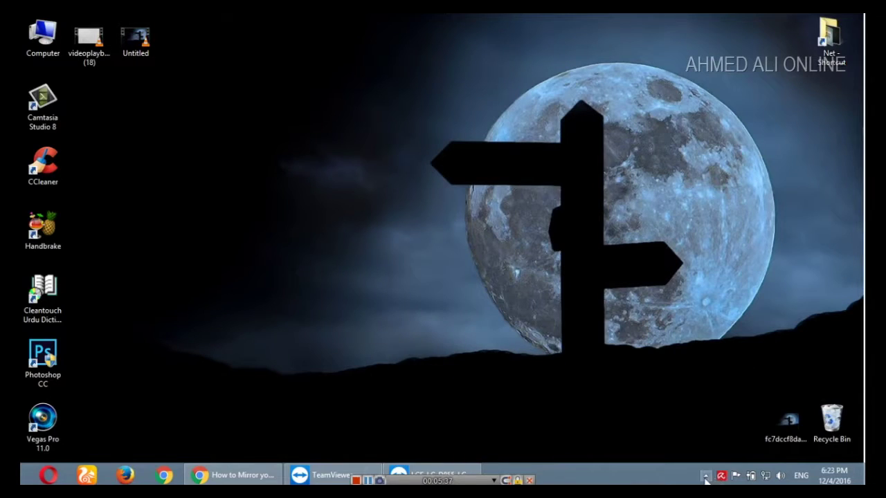
click(705, 476)
right_click(685, 412)
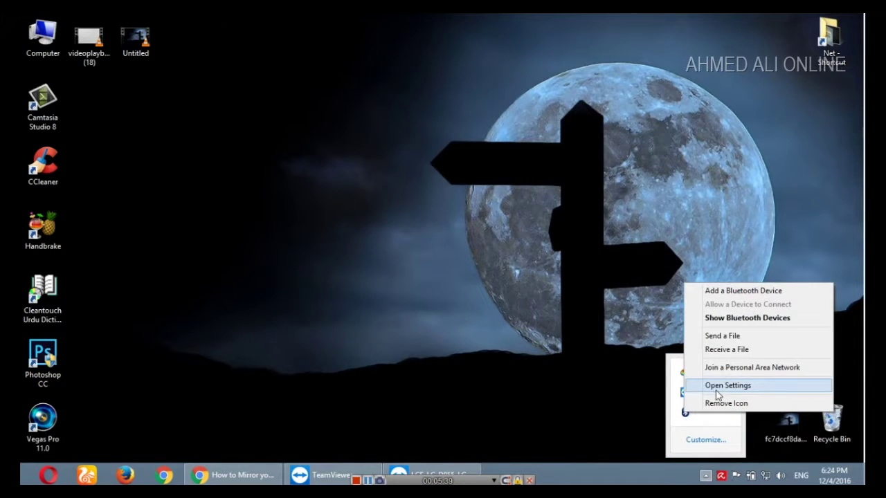
click(729, 369)
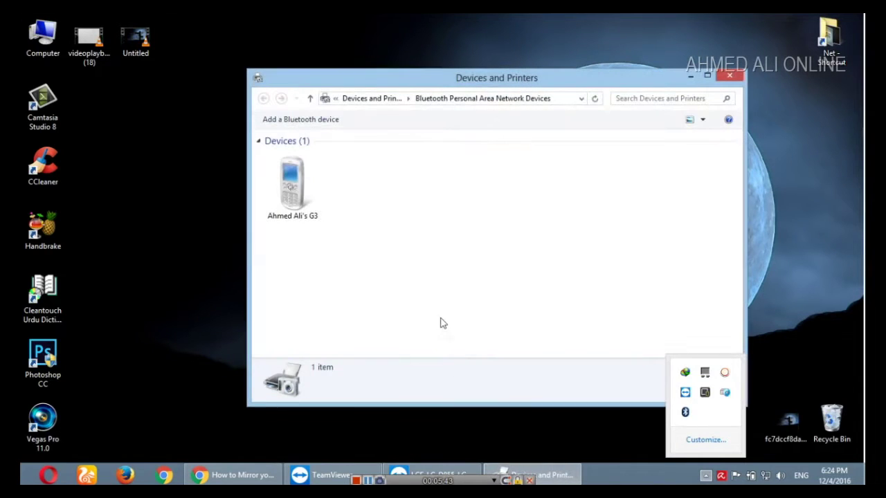
click(737, 78)
click(24, 477)
scroll(343, 328, down, 5)
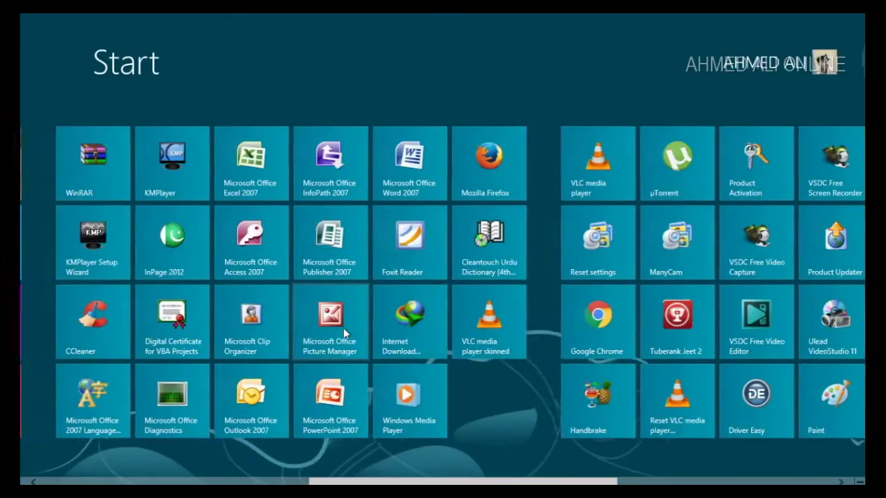
scroll(343, 328, up, 3)
scroll(344, 328, up, 3)
click(173, 408)
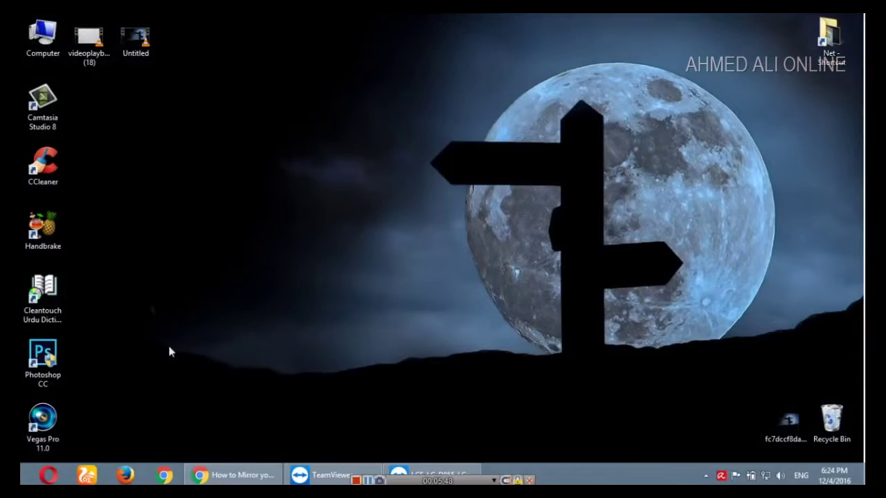
- Open the Control Panel from Computer, maximise its window, and show Devices and Printers
double_click(64, 52)
click(488, 136)
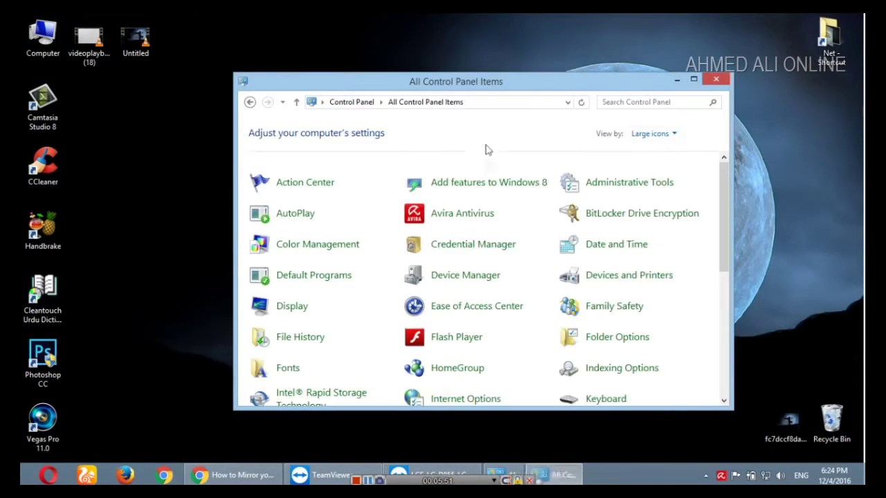
double_click(524, 74)
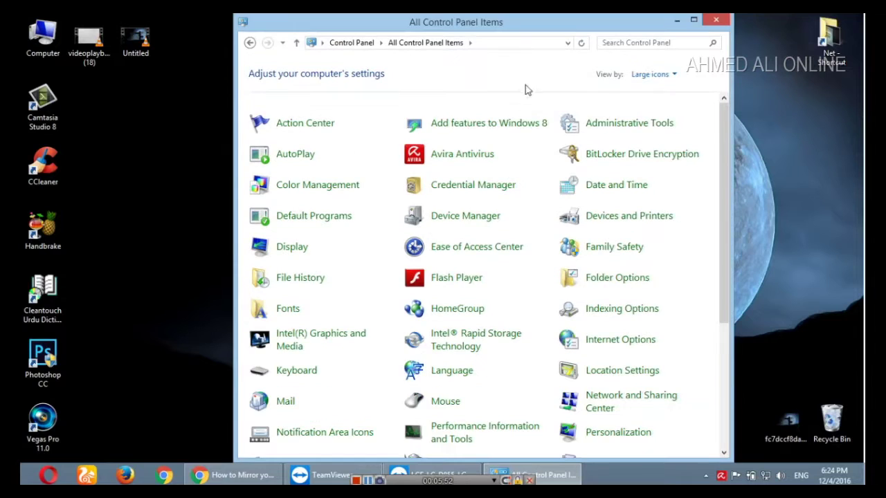
double_click(572, 31)
click(693, 79)
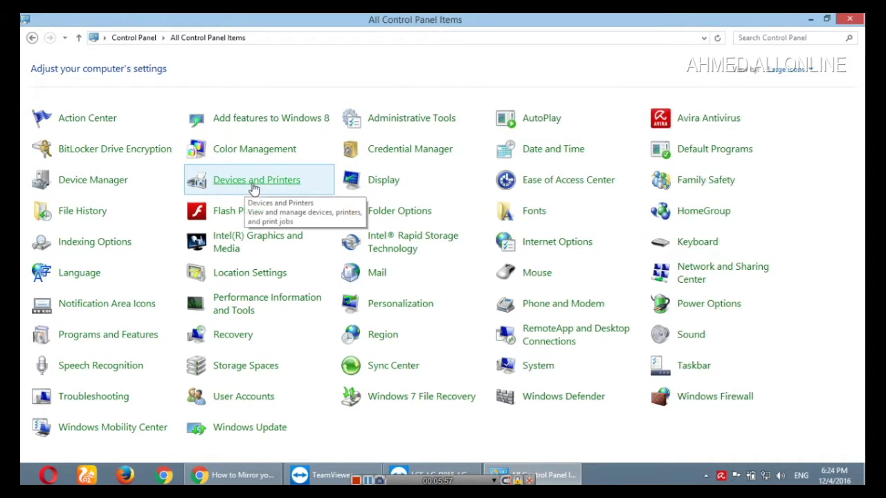
click(247, 187)
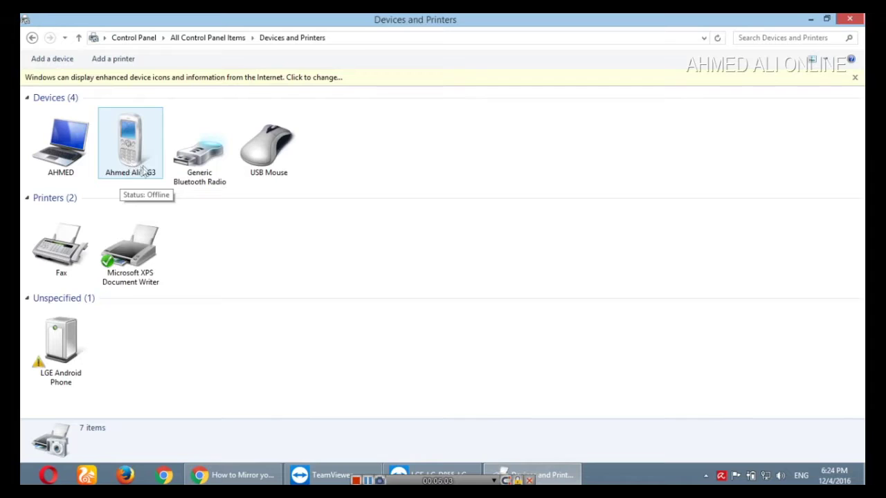
- Examine the paired phone's connection options, check the phone's screen, and return to Devices and Printers
right_click(132, 161)
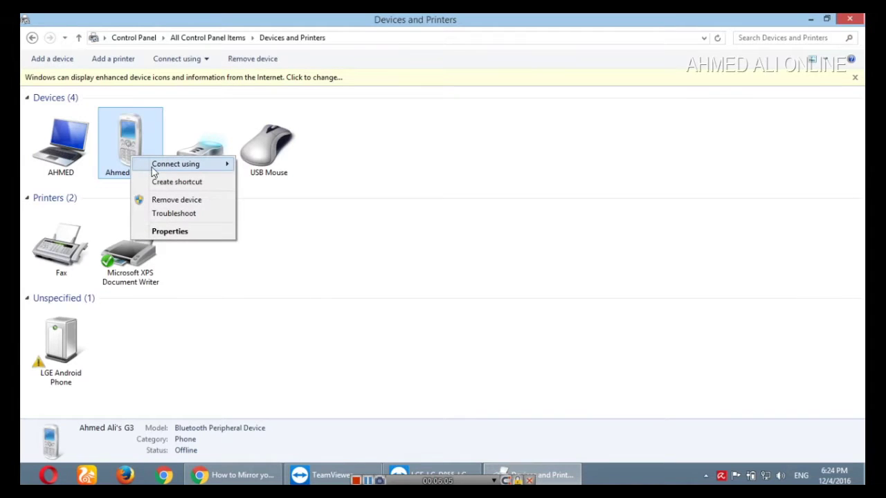
mouse_move(156, 170)
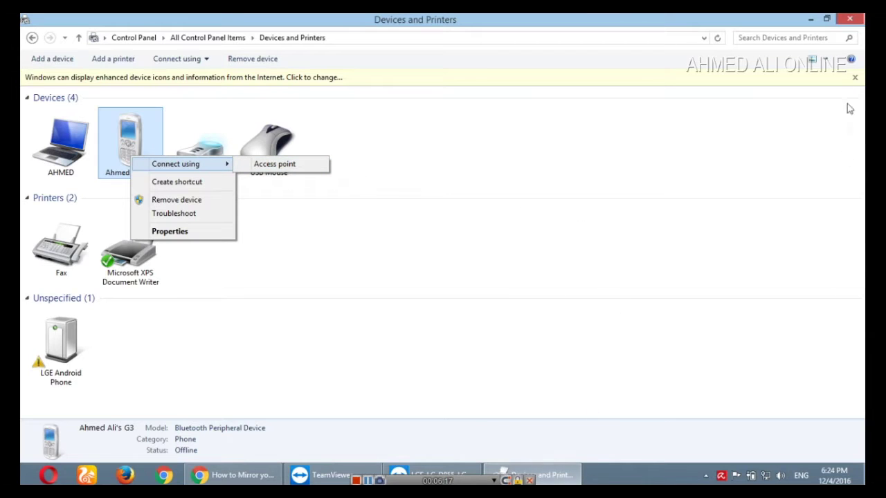
click(811, 19)
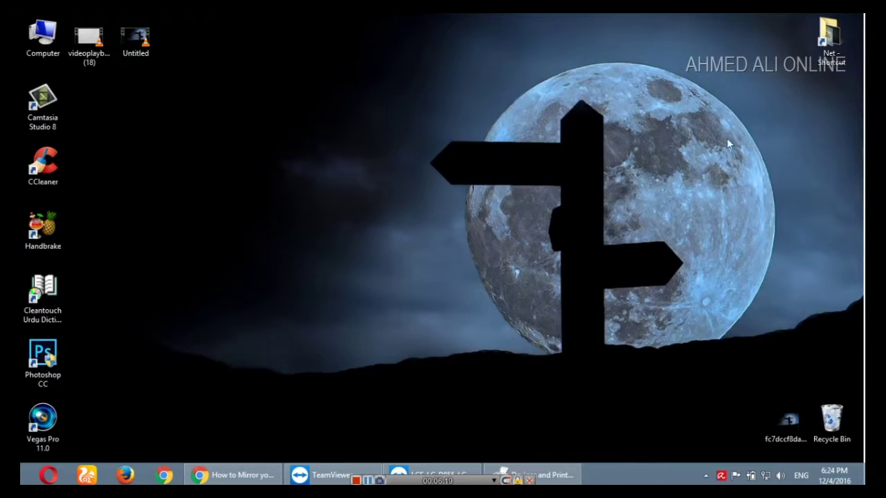
click(430, 476)
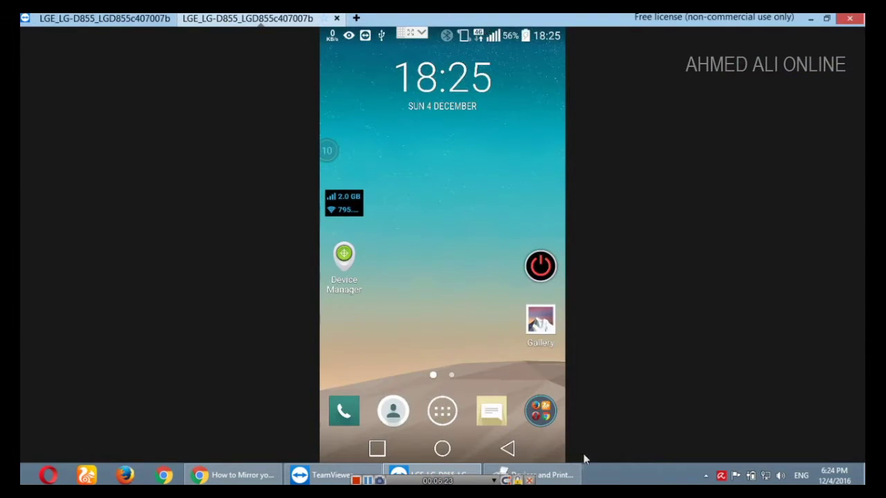
click(536, 474)
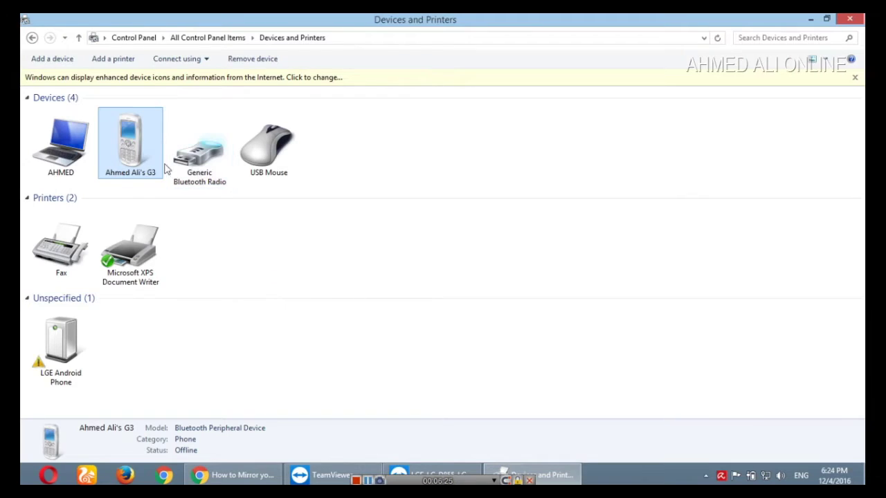
- Connect the PC to the paired phone using it as an access point
right_click(143, 157)
mouse_move(163, 165)
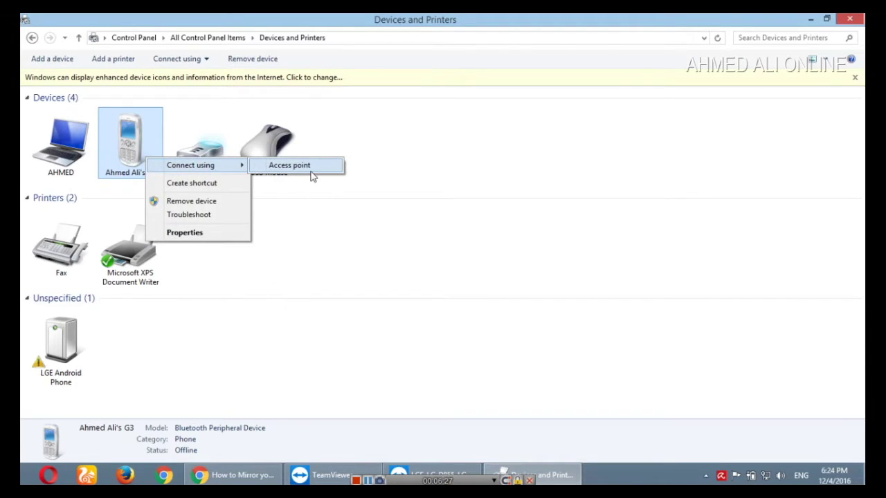
click(311, 170)
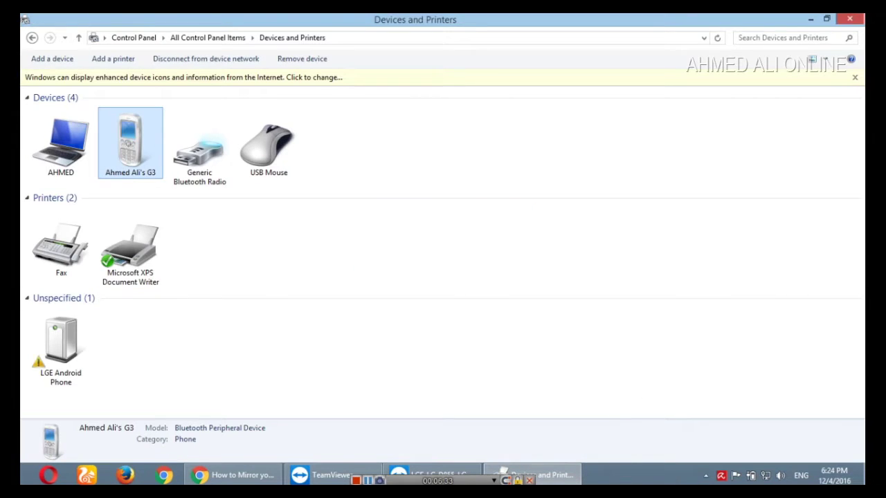
- Switch to the phone, open its Tethering & networks settings, and turn off USB tethering
click(452, 476)
drag(509, 26, 515, 368)
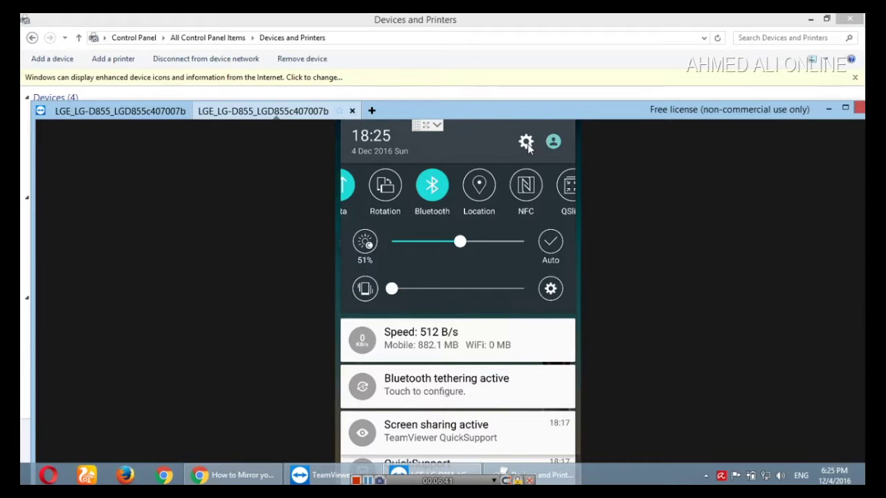
click(526, 143)
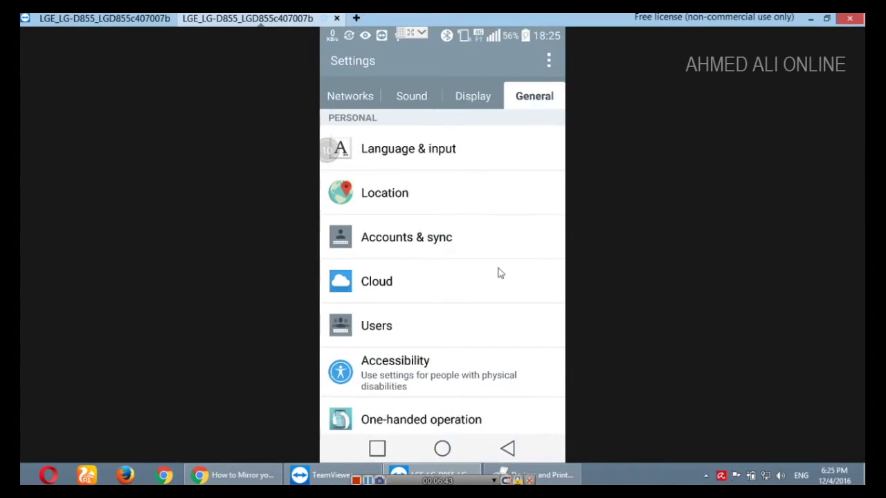
click(351, 98)
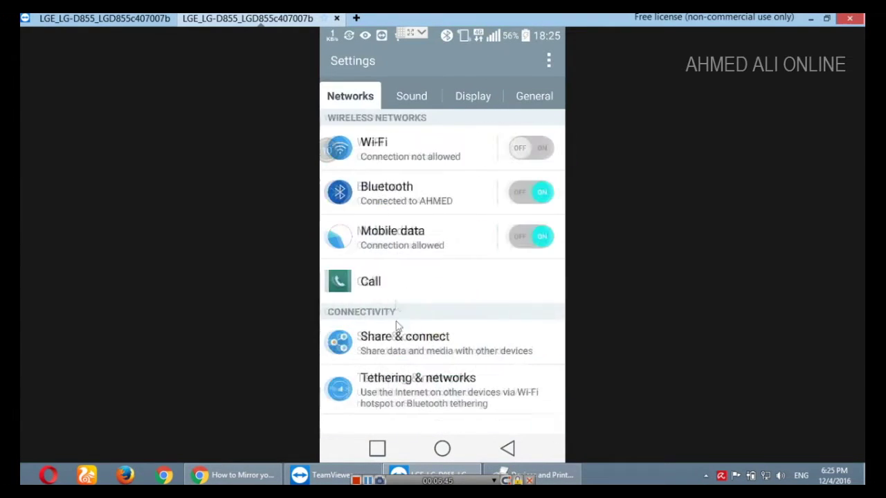
click(450, 395)
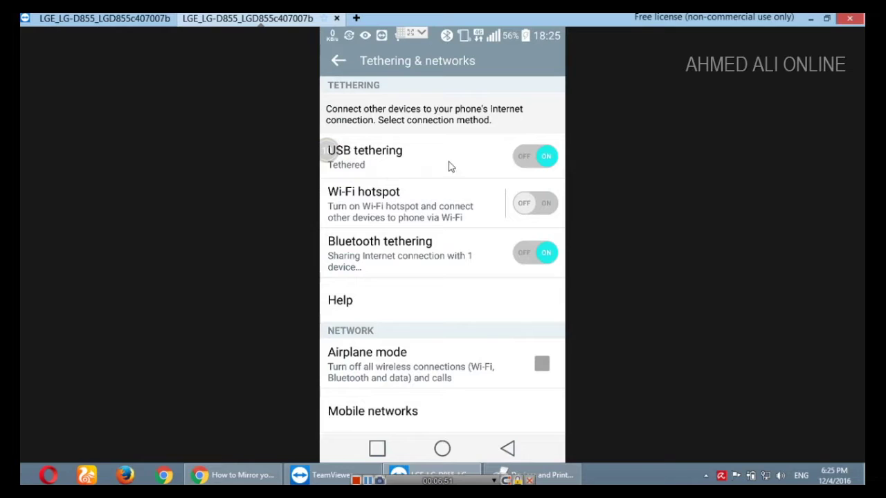
click(525, 161)
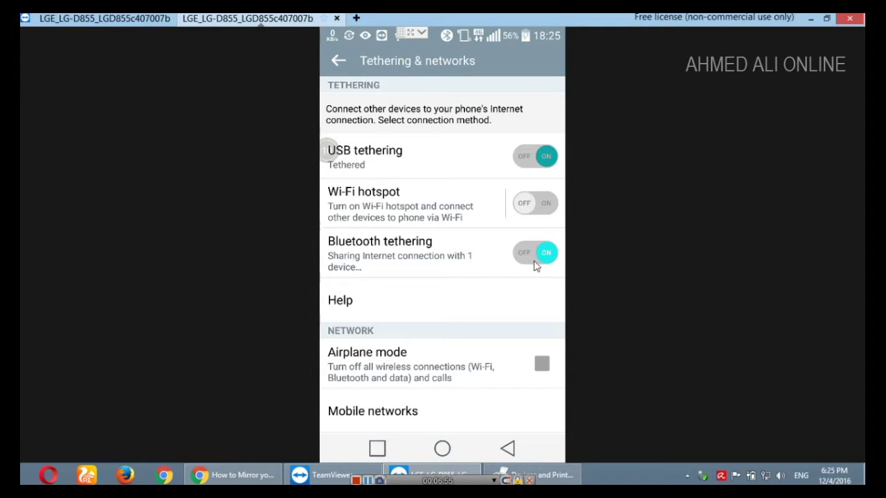
- Minimise the phone view and the Devices and Printers window, and close the MirrorGo window
click(811, 20)
click(811, 20)
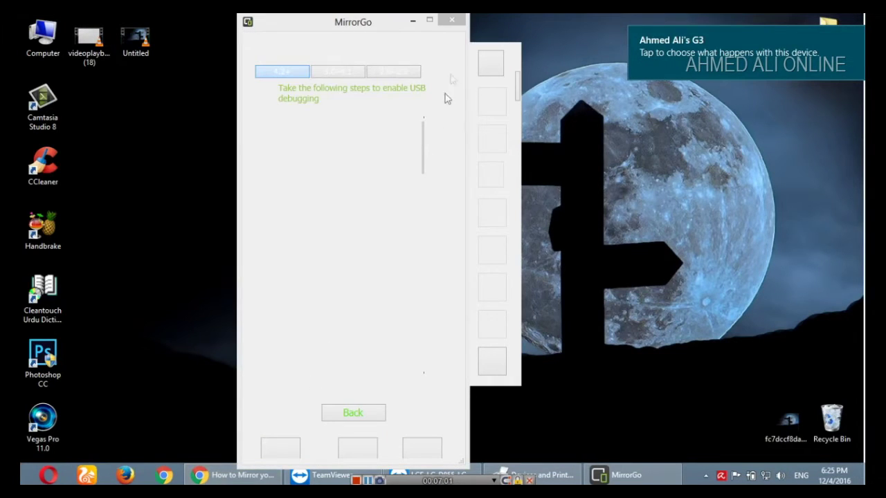
click(455, 20)
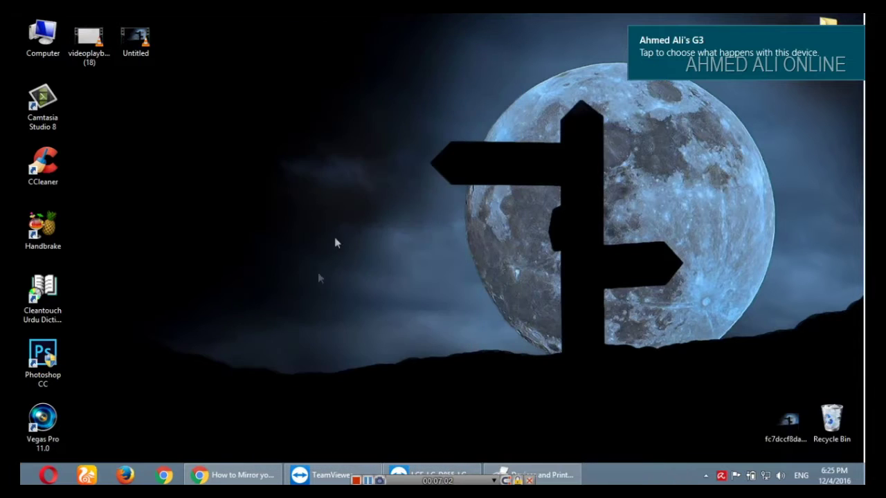
- Open a new Chrome window, maximise it, and load google.com to test the Bluetooth tethered connection
click(164, 475)
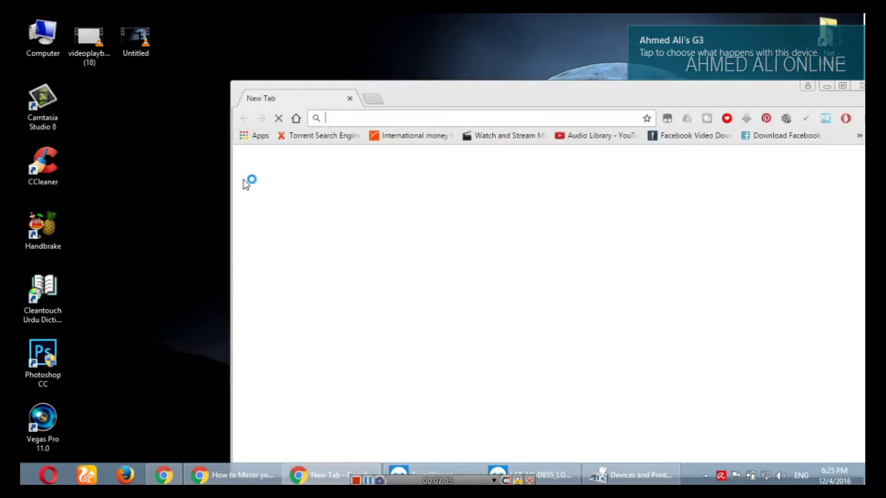
double_click(392, 90)
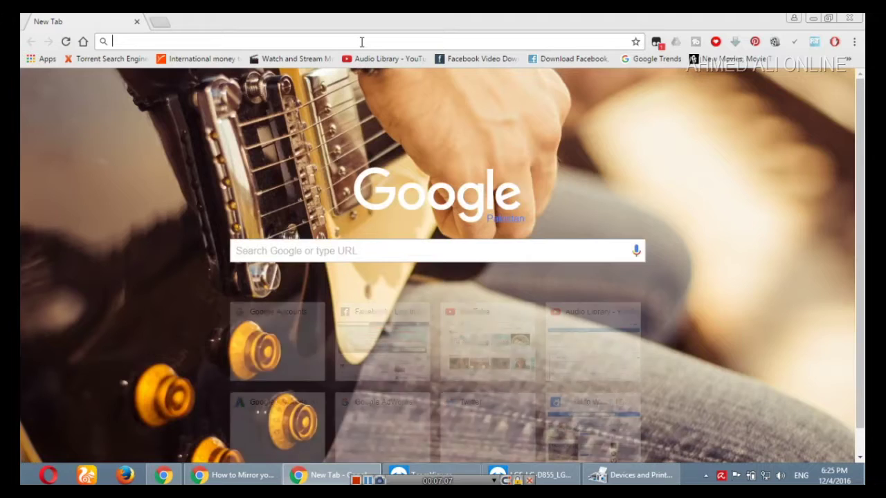
text(google)
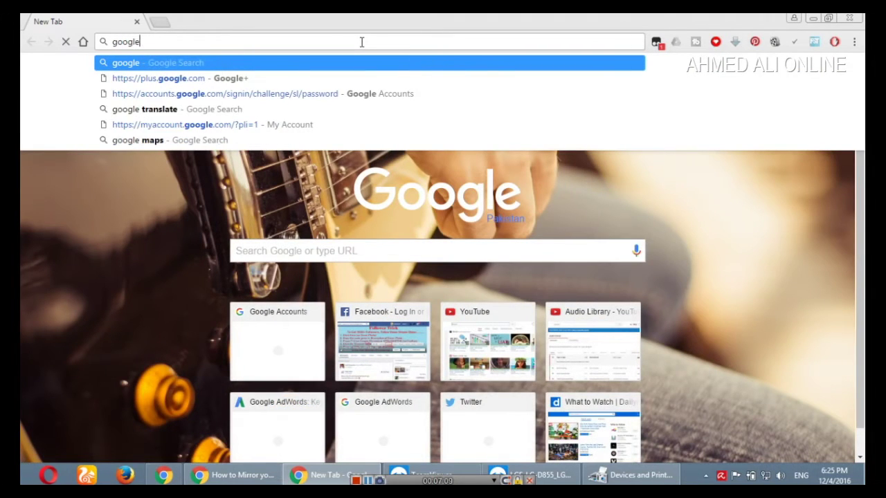
text(.com)
key(Return)
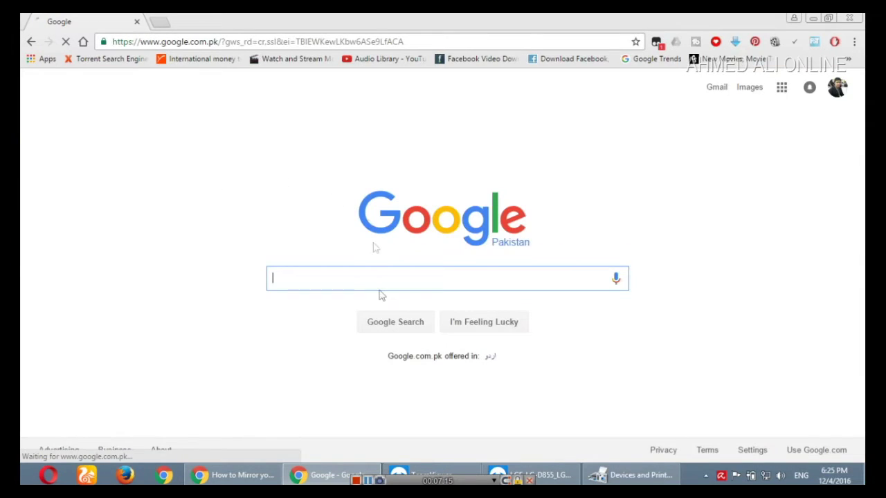
- Check the PC's available network connections, dismiss the list, and close the Google browser window
click(766, 476)
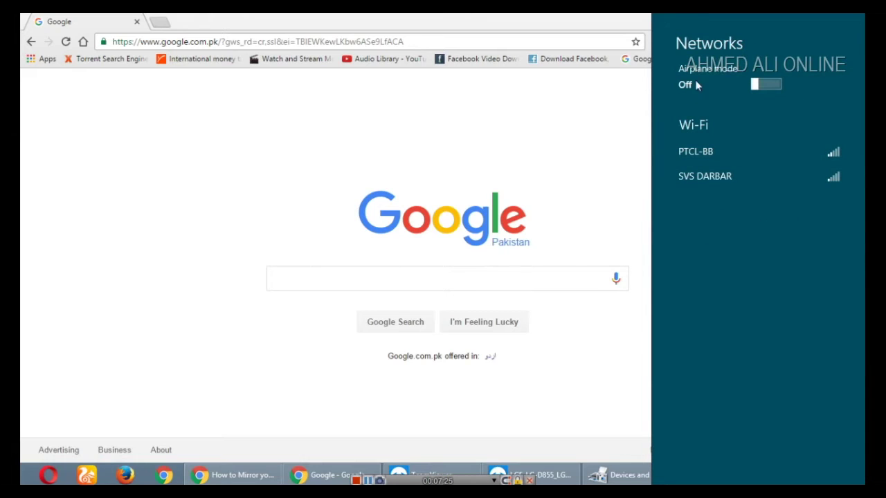
click(349, 281)
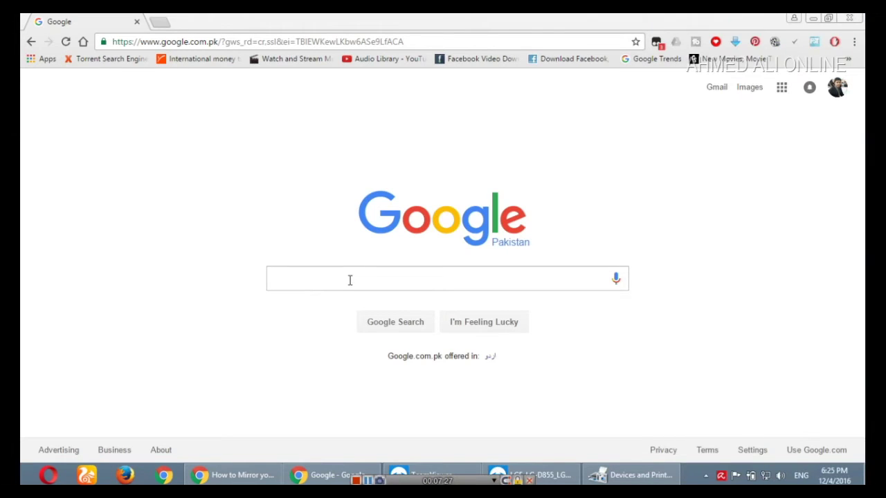
click(847, 18)
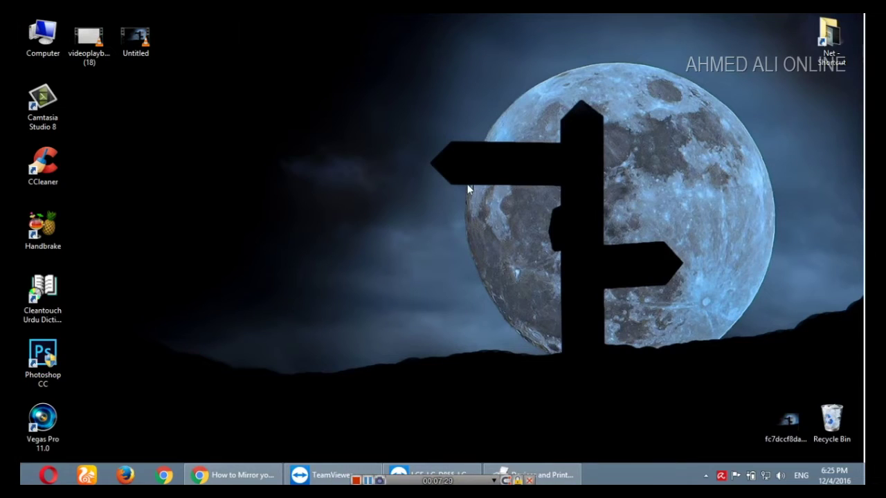